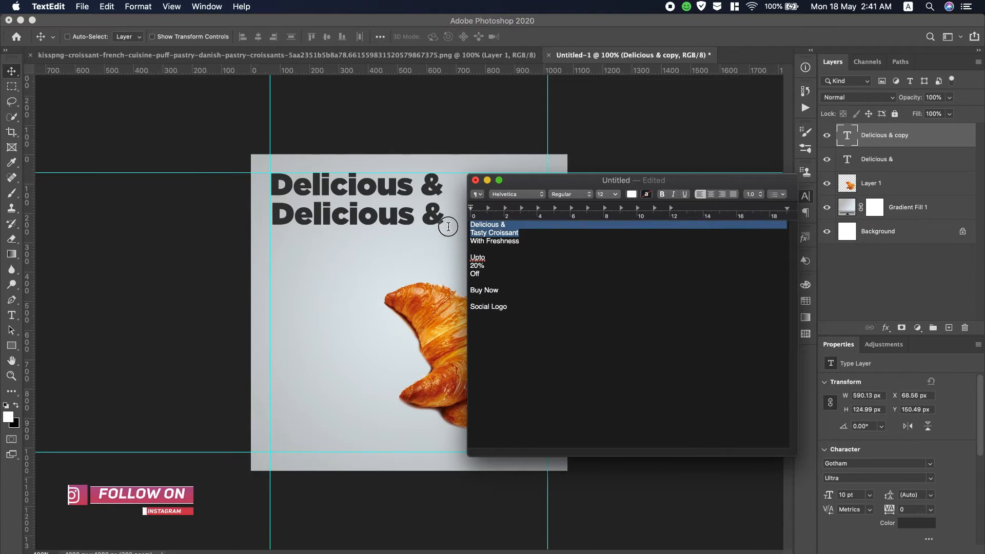
Replace the duplicated headline line with "Tasty Croissant" and set the word "Tasty" to Gotham Light at 8 pt.
{"action": "double_click", "coordinate": [359, 213]}
{"action": "type", "text": "Tasty Croissant"}
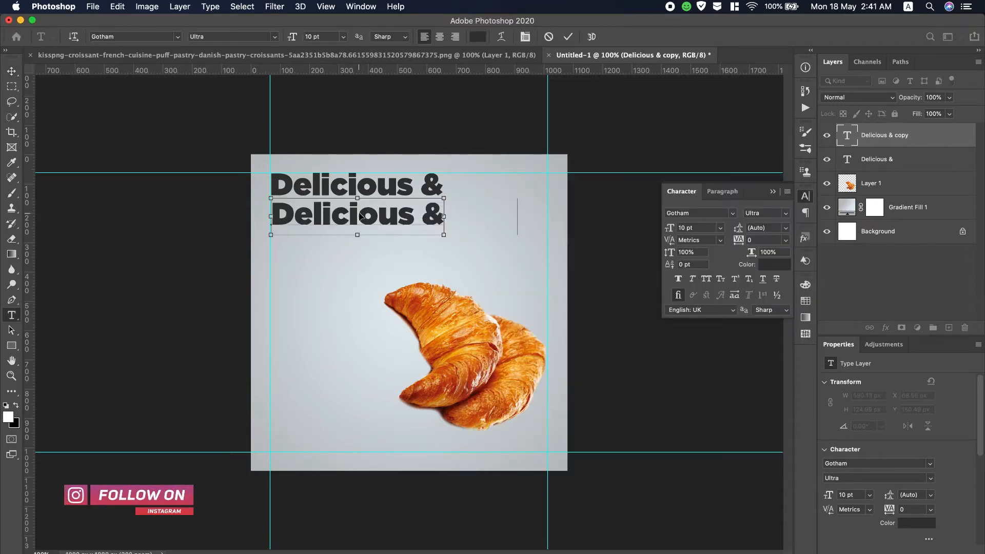
{"action": "left_click", "coordinate": [359, 213]}
{"action": "left_click_drag", "start_coordinate": [359, 213], "coordinate": [267, 213]}
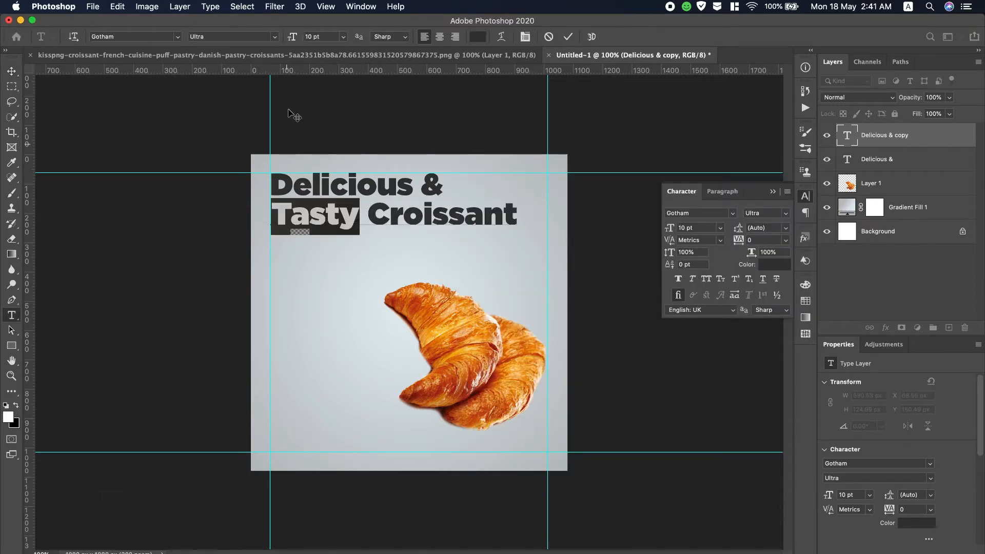
{"action": "left_click", "coordinate": [274, 37]}
{"action": "left_click", "coordinate": [239, 65]}
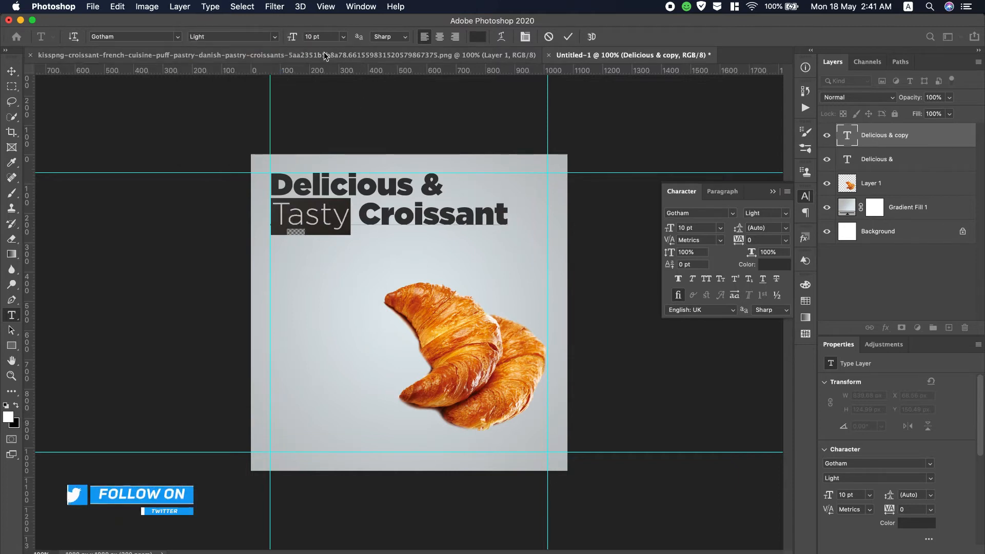
{"action": "left_click_drag", "start_coordinate": [294, 37], "coordinate": [293, 39]}
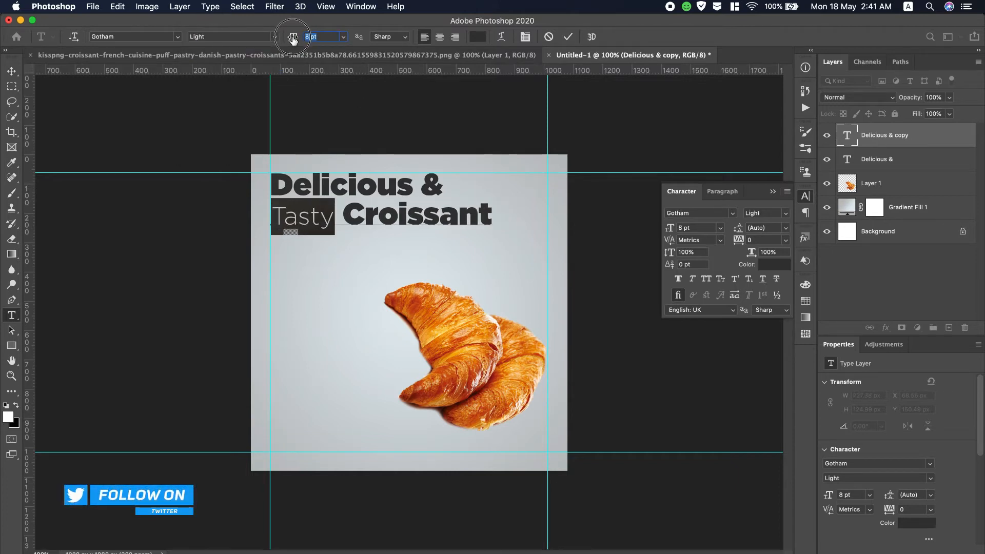
Set the word "Croissant" to 11 pt and color it orange sampled from the croissant image.
{"action": "left_click_drag", "start_coordinate": [342, 215], "coordinate": [513, 211]}
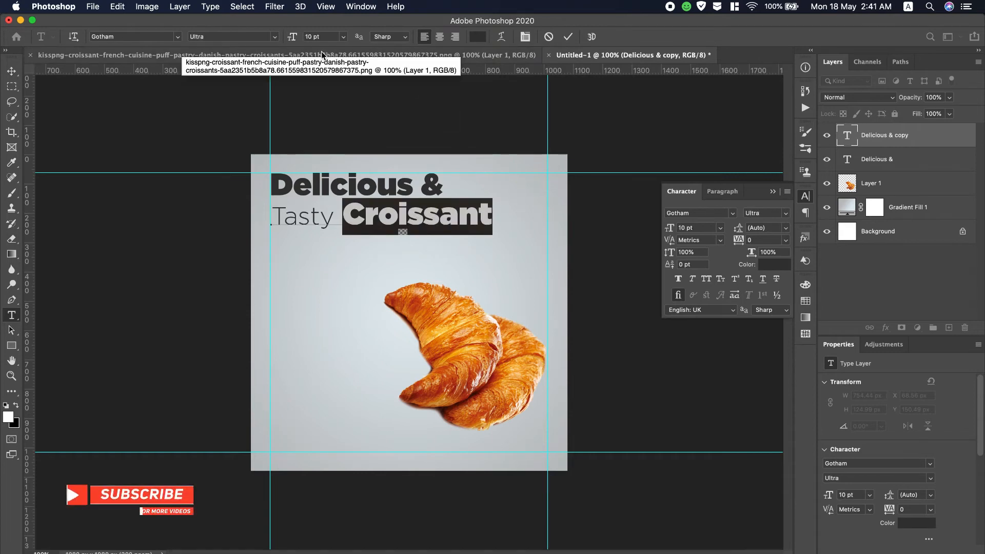
{"action": "mouse_move", "coordinate": [300, 42]}
{"action": "left_mouse_down"}
{"action": "mouse_move", "coordinate": [308, 41]}
{"action": "mouse_move", "coordinate": [286, 36]}
{"action": "left_mouse_up"}
{"action": "left_click", "coordinate": [476, 38]}
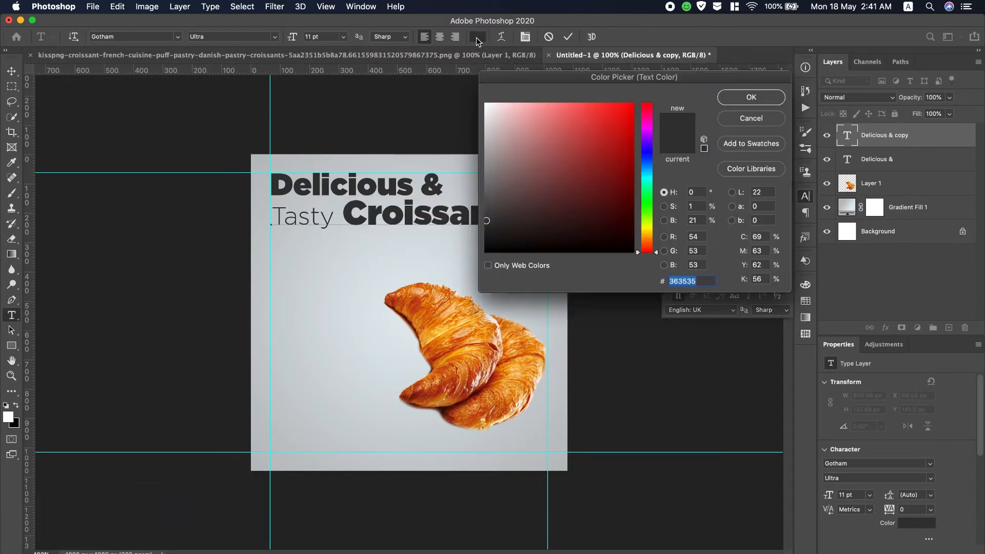
{"action": "left_click", "coordinate": [467, 322]}
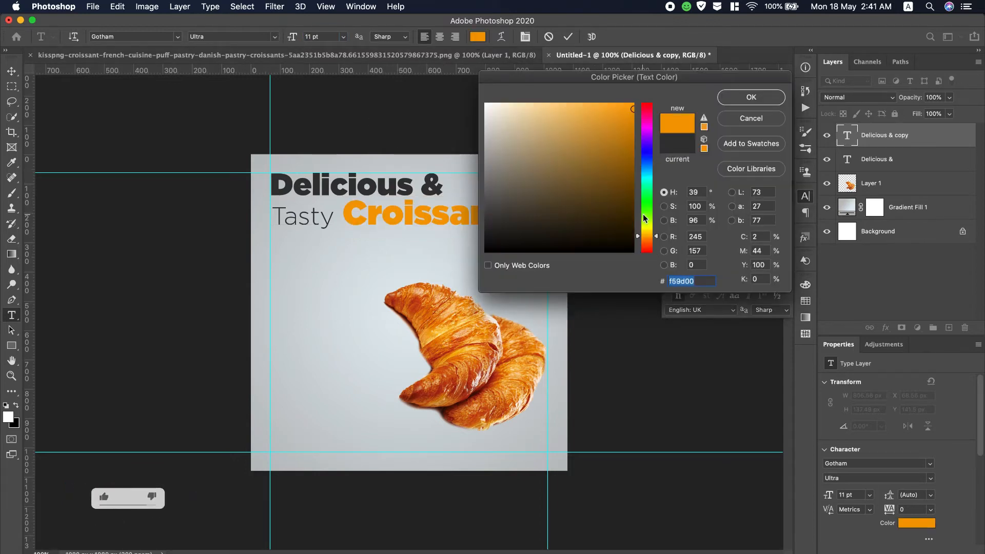
{"action": "mouse_move", "coordinate": [622, 135]}
{"action": "left_mouse_down"}
{"action": "mouse_move", "coordinate": [635, 104]}
{"action": "mouse_move", "coordinate": [632, 112]}
{"action": "left_mouse_up"}
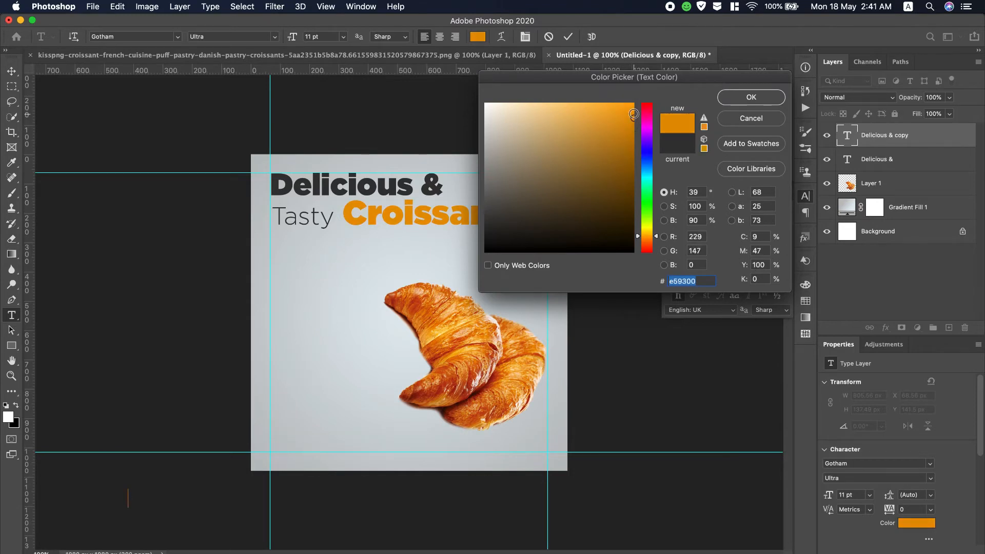
{"action": "key", "text": "Return"}
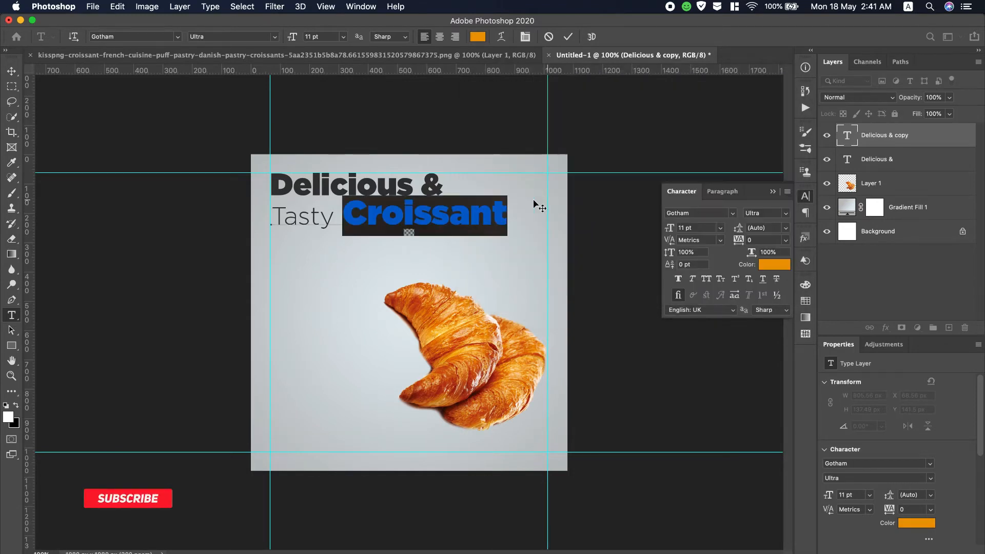
{"action": "key", "text": "super+Return"}
Position the "Tasty Croissant" line just beneath "Delicious &", aligned with the left margin guide.
{"action": "key", "text": "v"}
{"action": "left_click_drag", "start_coordinate": [438, 216], "coordinate": [435, 221]}
{"action": "key", "text": "Down"}
{"action": "key", "text": "Down"}
{"action": "key", "text": "Down"}
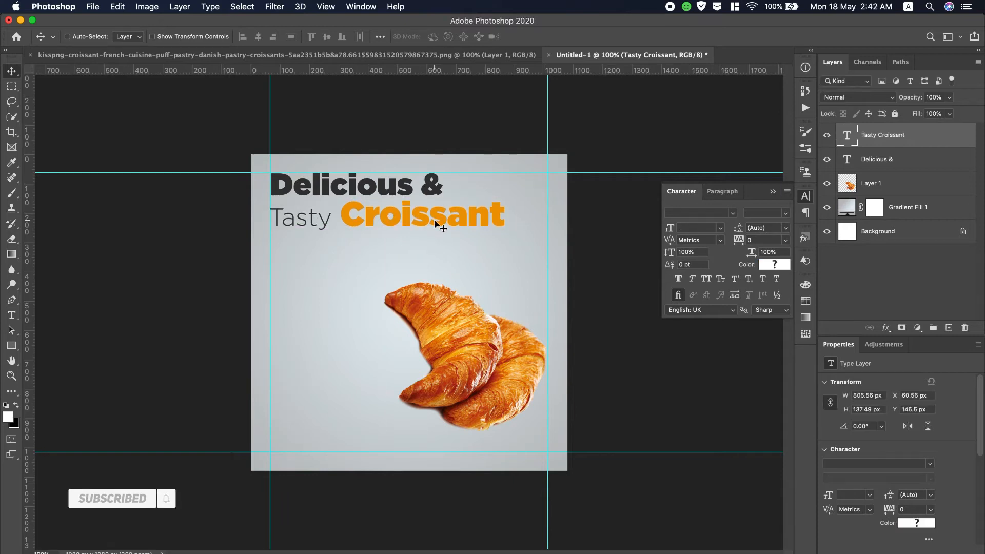
Duplicate the "Tasty Croissant" line below itself and replace its text with "With Freshness" copied from the TextEdit notes.
{"action": "left_click_drag", "start_coordinate": [355, 218], "coordinate": [360, 250]}
{"action": "key", "text": "super+Tab"}
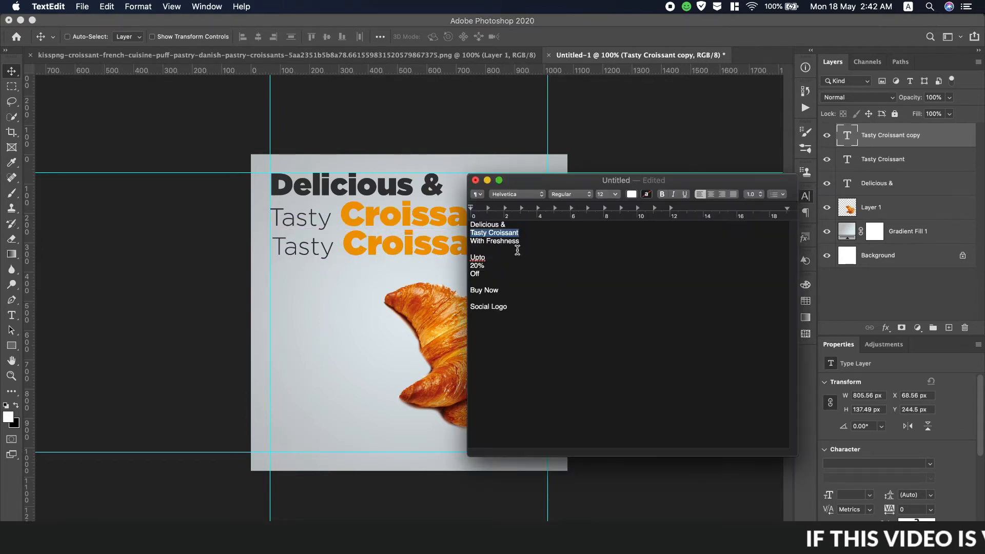
{"action": "left_click_drag", "start_coordinate": [519, 241], "coordinate": [460, 240]}
{"action": "key", "text": "super+c"}
{"action": "key", "text": "super+Tab"}
{"action": "double_click", "coordinate": [362, 250]}
{"action": "key", "text": "super+v"}
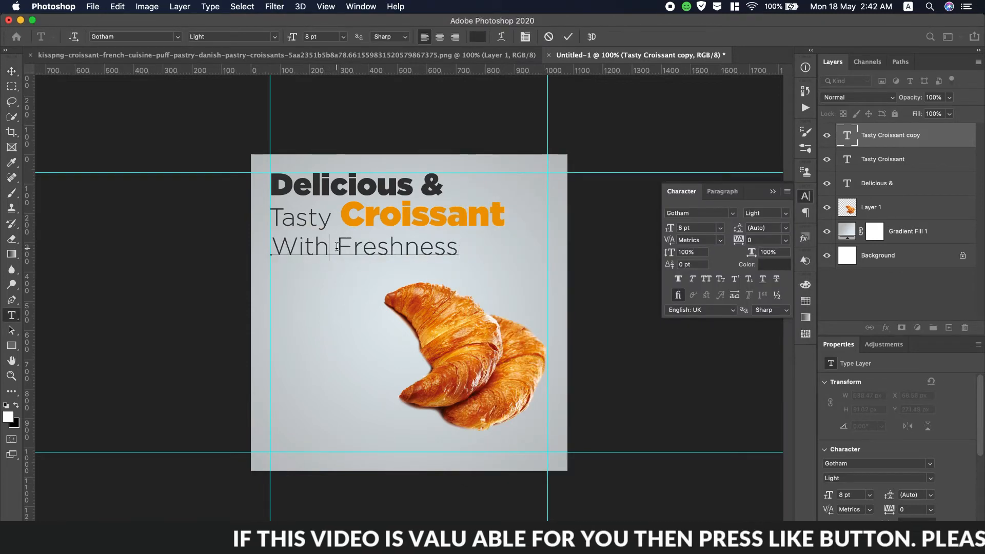
Set the whole "With Freshness" line to Gotham Black at 9 pt.
{"action": "left_click_drag", "start_coordinate": [333, 247], "coordinate": [269, 248]}
{"action": "left_click_drag", "start_coordinate": [458, 248], "coordinate": [270, 248]}
{"action": "left_click", "coordinate": [234, 36]}
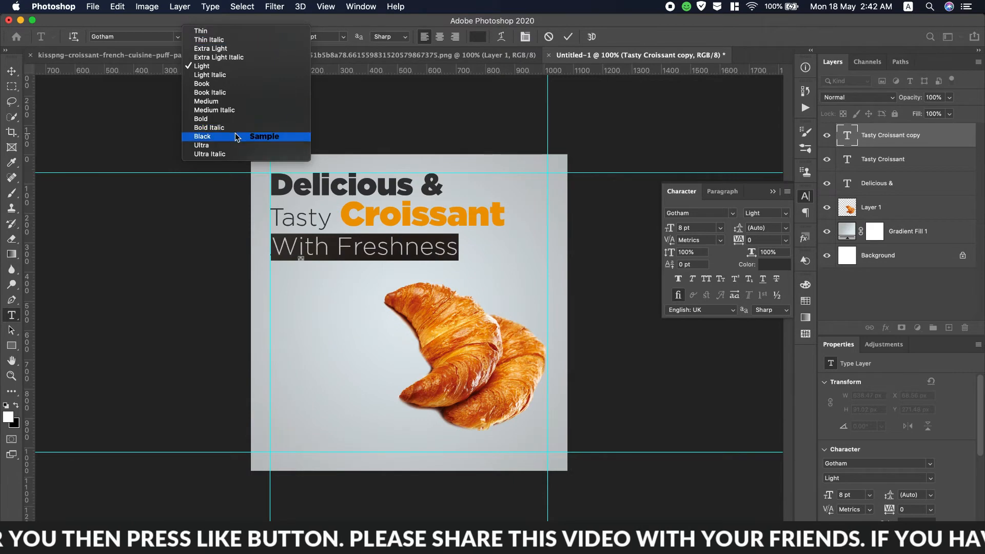
{"action": "left_click", "coordinate": [236, 137]}
{"action": "left_click_drag", "start_coordinate": [295, 42], "coordinate": [297, 42]}
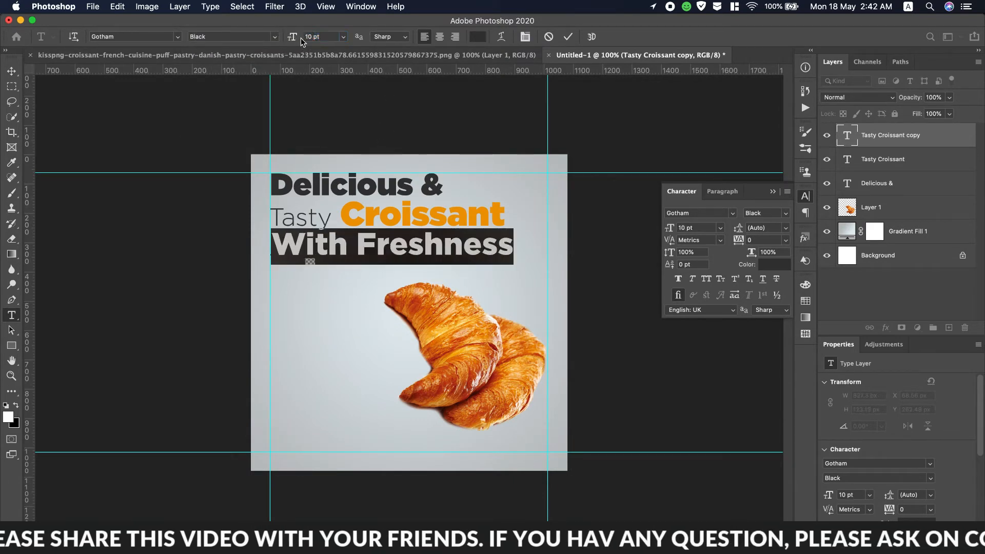
{"action": "key", "text": "Down"}
{"action": "left_click", "coordinate": [11, 71]}
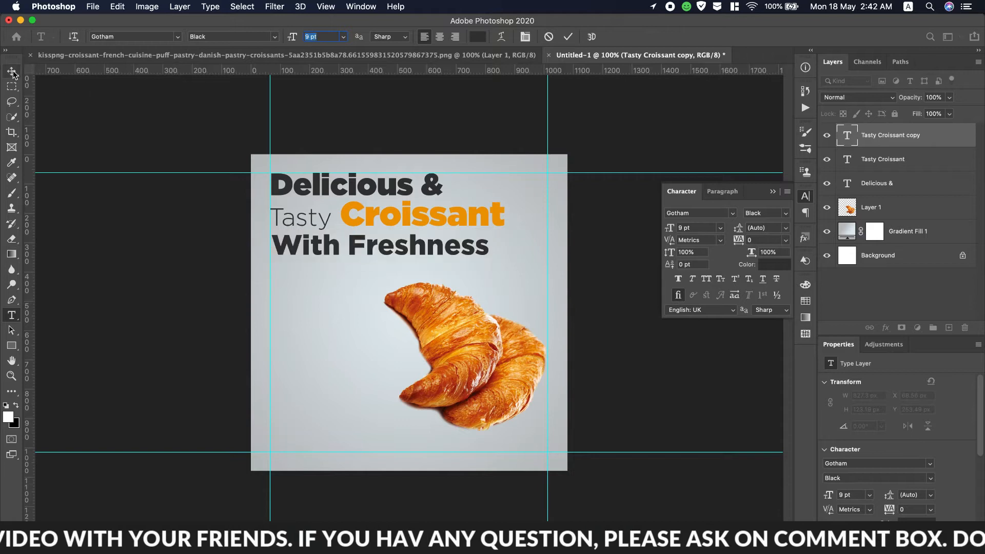
Scale the "With Freshness" line up to about 9.55 pt so its width nearly matches the line above.
{"action": "key", "text": "super+t"}
{"action": "left_click_drag", "start_coordinate": [490, 264], "coordinate": [506, 272]}
{"action": "left_click", "coordinate": [591, 36]}
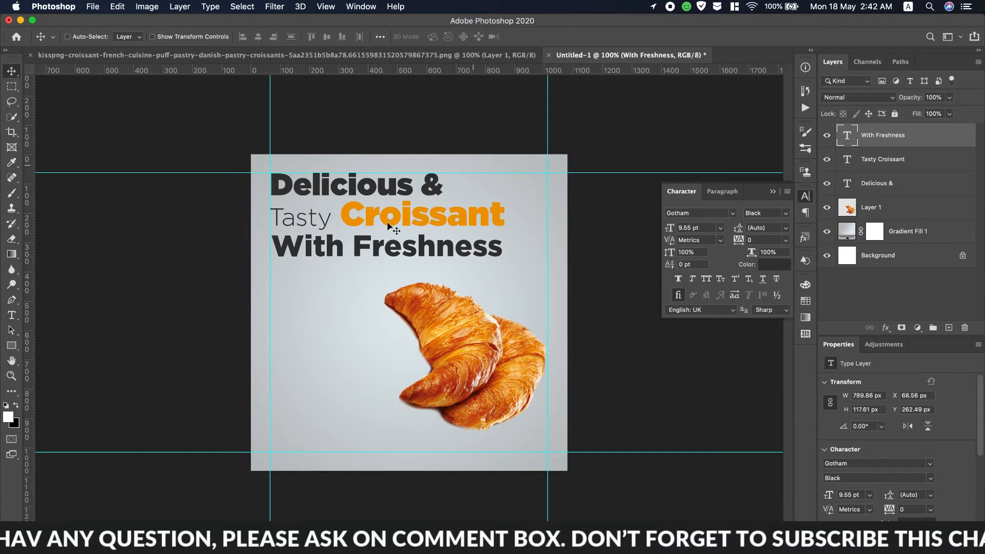
Change only the word "Freshness" to the Gotham Light style.
{"action": "double_click", "coordinate": [344, 251]}
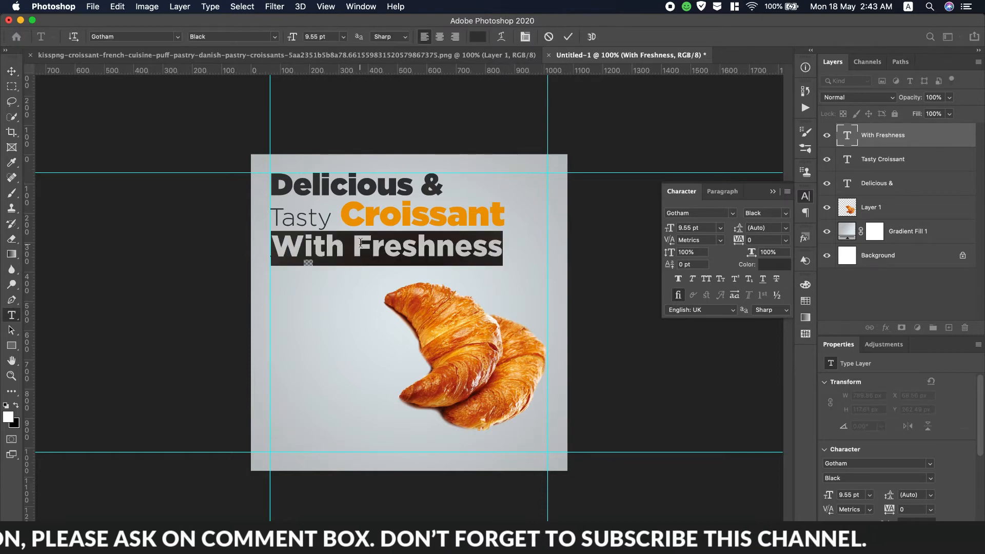
{"action": "double_click", "coordinate": [361, 243]}
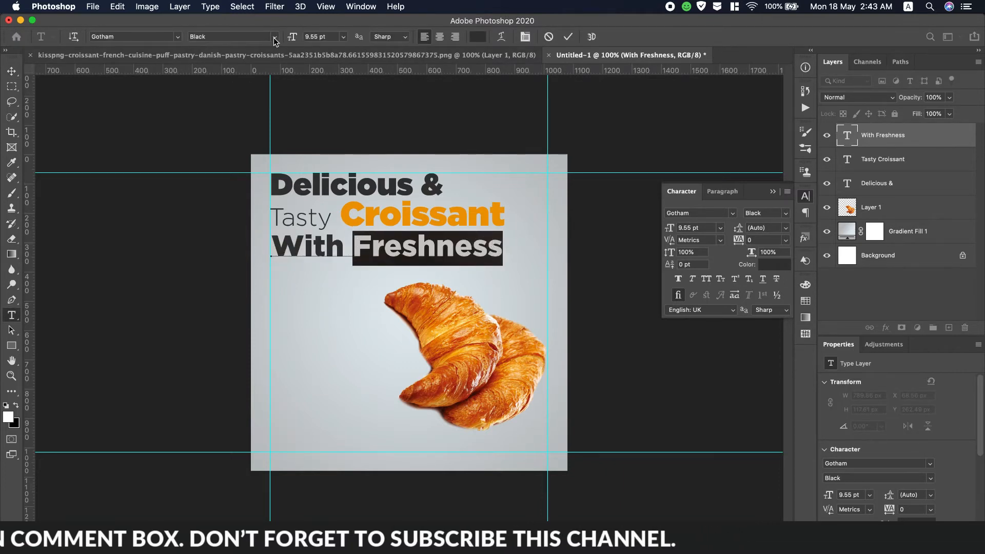
{"action": "left_click", "coordinate": [275, 39]}
{"action": "left_click", "coordinate": [248, 69]}
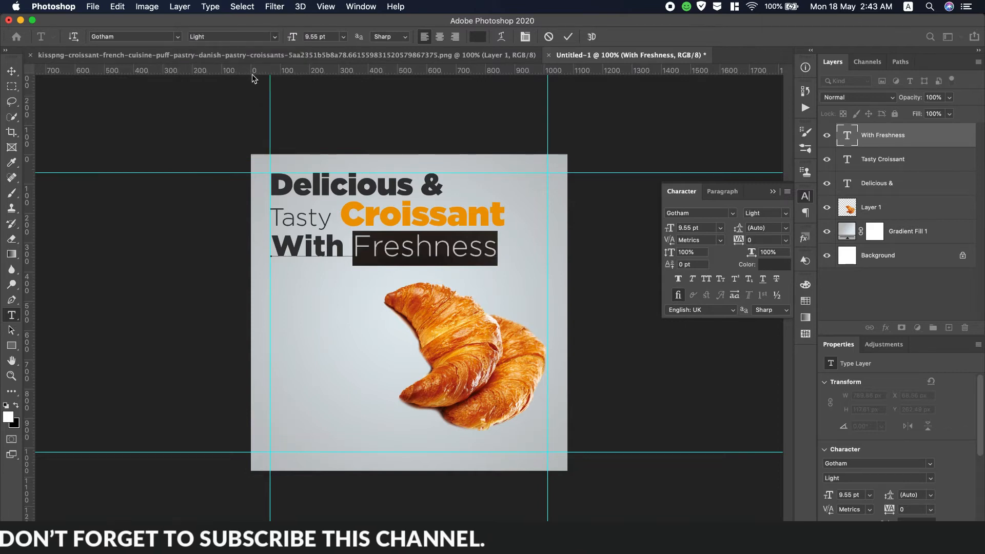
Color the word "With" red (ef0000).
{"action": "double_click", "coordinate": [337, 247]}
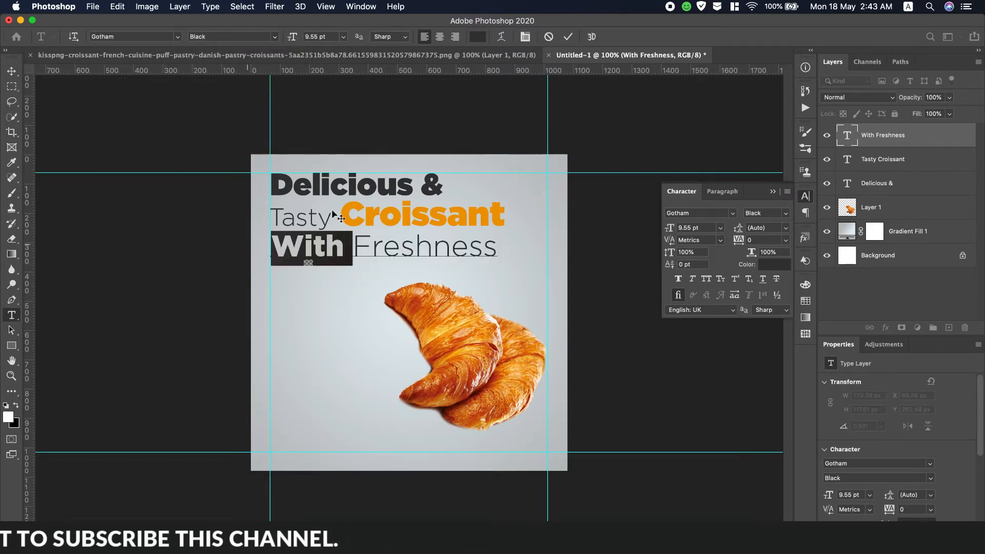
{"action": "left_click", "coordinate": [481, 41]}
{"action": "left_click", "coordinate": [634, 115]}
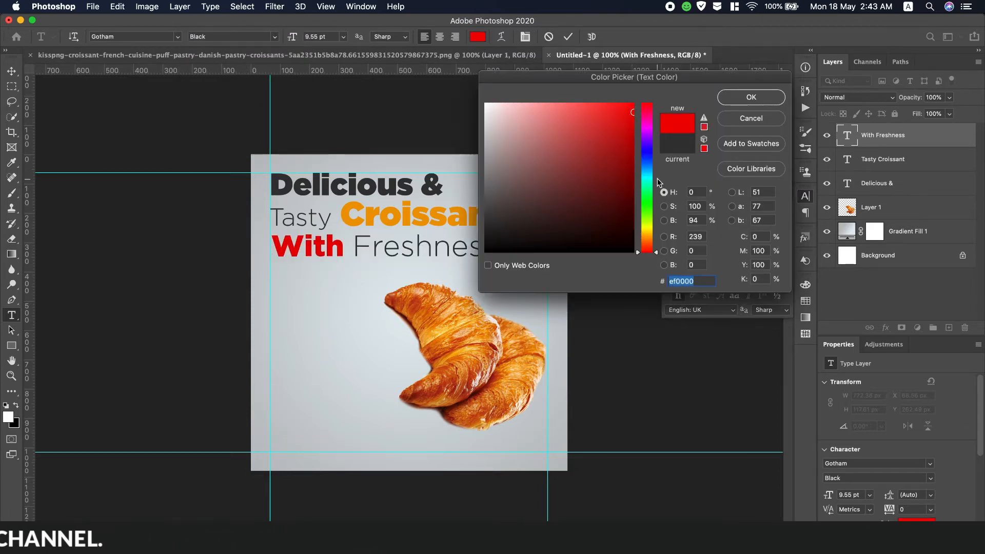
{"action": "left_click", "coordinate": [751, 97]}
{"action": "left_click", "coordinate": [10, 73]}
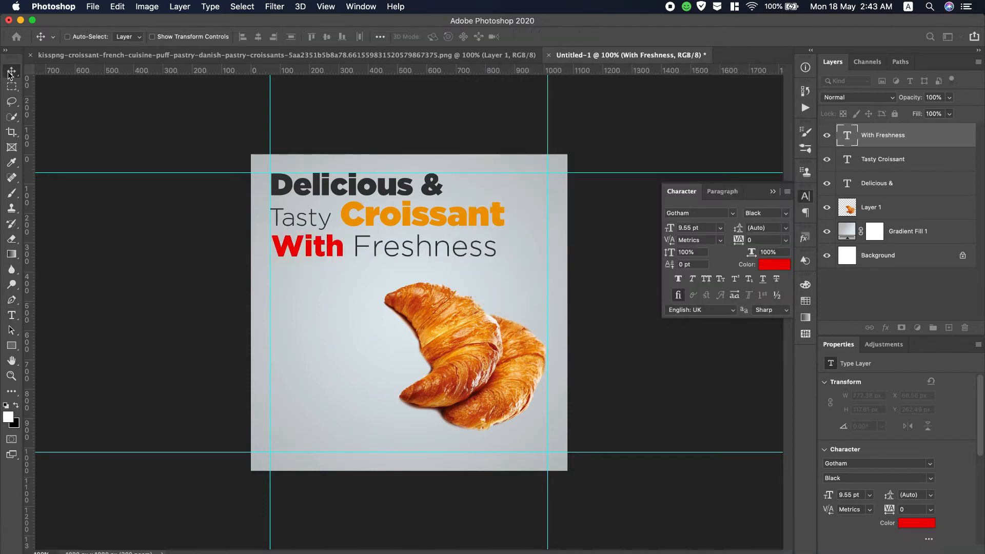
Scale the "With Freshness" line to about 103% and nudge it down and left into alignment with the lines above.
{"action": "key", "text": "super+t"}
{"action": "left_click_drag", "start_coordinate": [497, 265], "coordinate": [504, 266]}
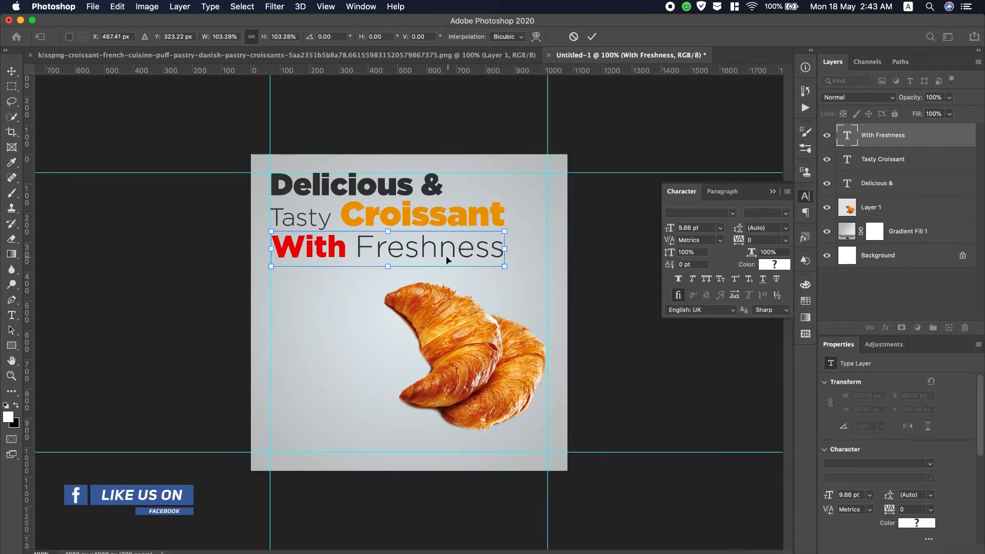
{"action": "left_click", "coordinate": [592, 37]}
{"action": "key", "text": "Down"}
{"action": "key", "text": "Left"}
{"action": "key", "text": "Left"}
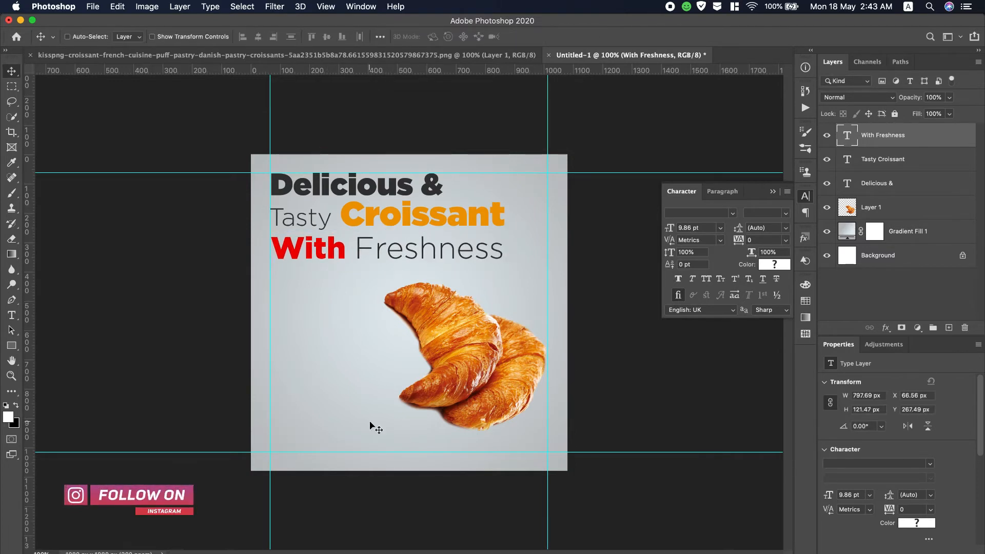
Draw a rectangle about 350 × 82 px in the lower-left corner of the guides, and set the text color to the headline's dark grey.
{"action": "left_click", "coordinate": [11, 345]}
{"action": "left_click_drag", "start_coordinate": [270, 428], "coordinate": [372, 452]}
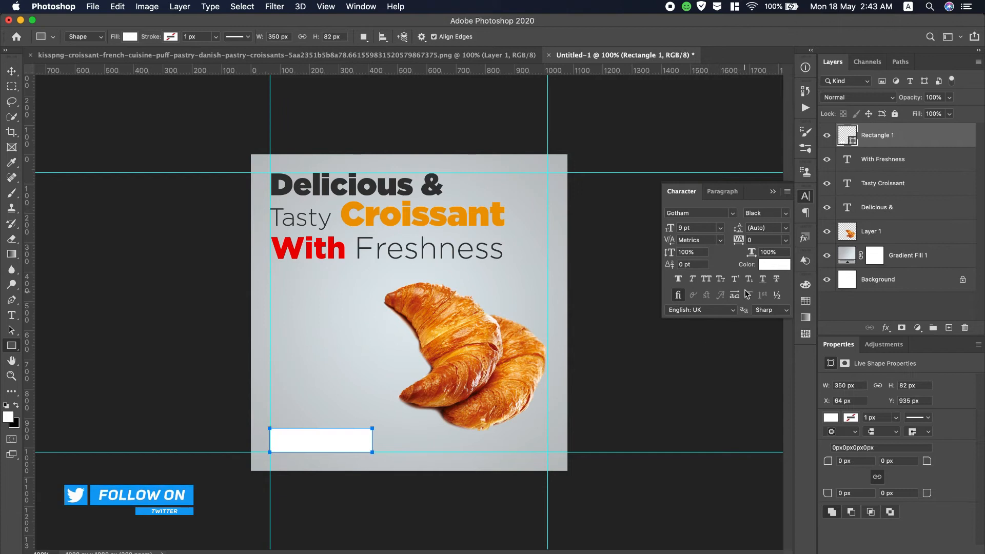
{"action": "left_click", "coordinate": [776, 265]}
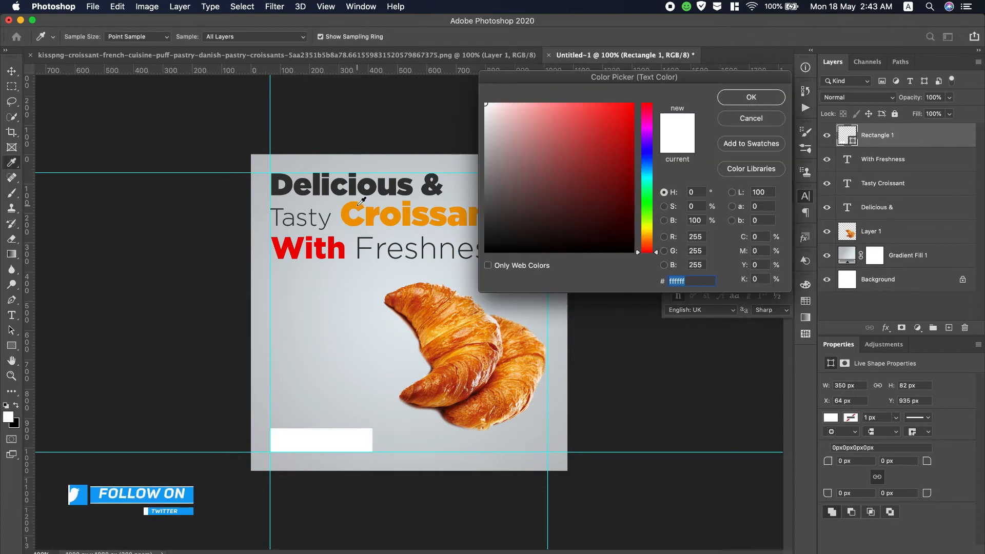
{"action": "left_click", "coordinate": [751, 97]}
{"action": "key", "text": "u"}
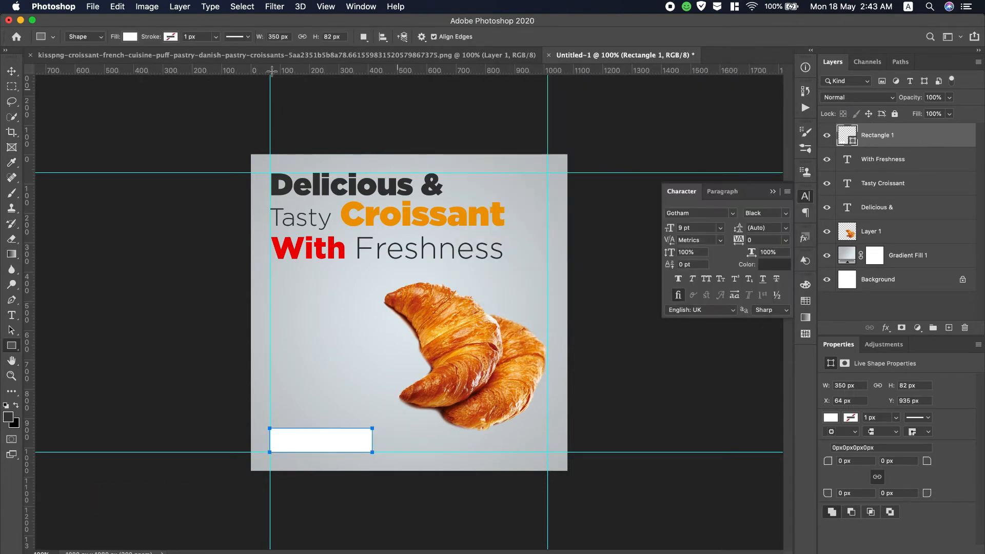
Remove the rectangle's fill and give it a dark grey stroke from the recently used colors.
{"action": "left_click", "coordinate": [129, 36]}
{"action": "left_click", "coordinate": [62, 60]}
{"action": "left_click", "coordinate": [171, 36]}
{"action": "left_click", "coordinate": [130, 100]}
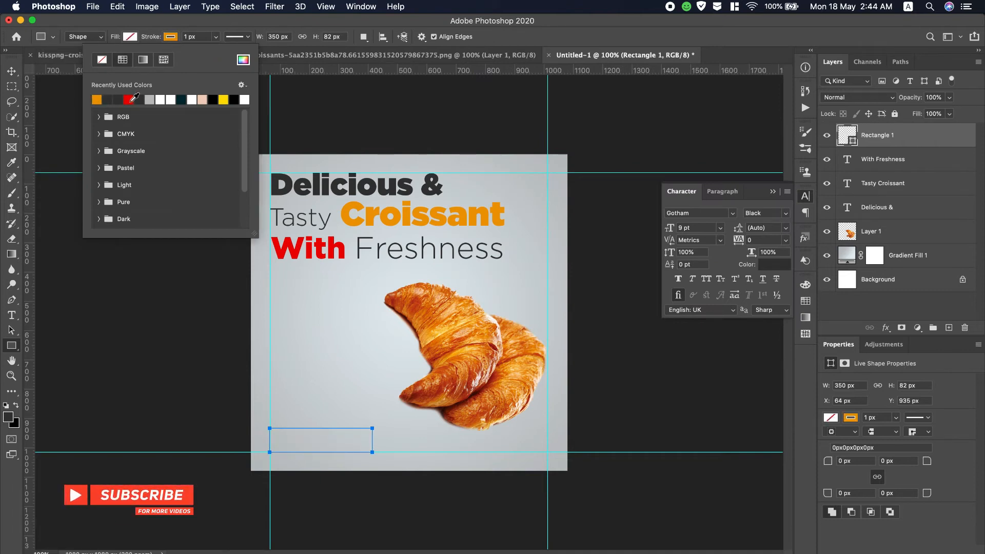
{"action": "left_click", "coordinate": [435, 23]}
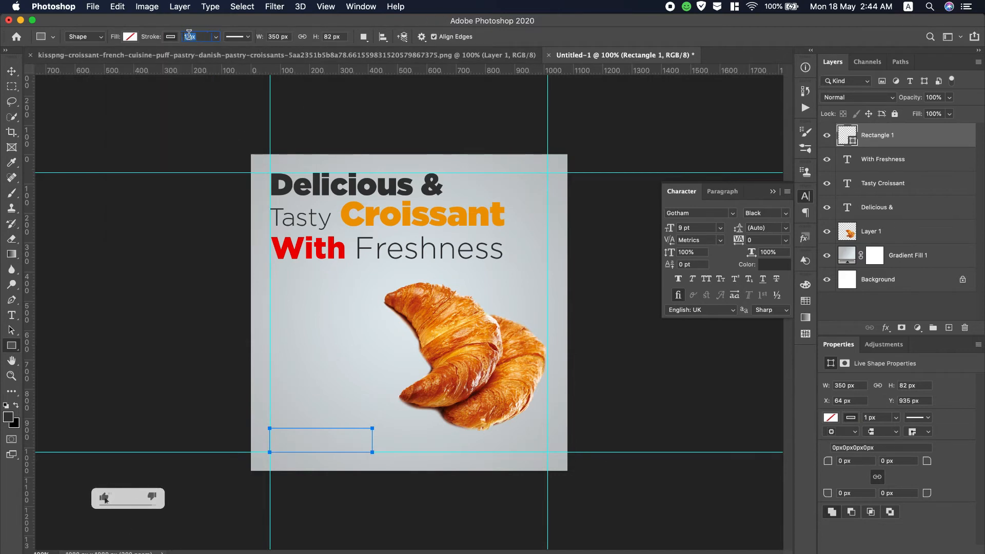
Set the rectangle's stroke width to 6 px and round all its corners to 41 px.
{"action": "key", "text": "Up"}
{"action": "key", "text": "Up"}
{"action": "key", "text": "Return"}
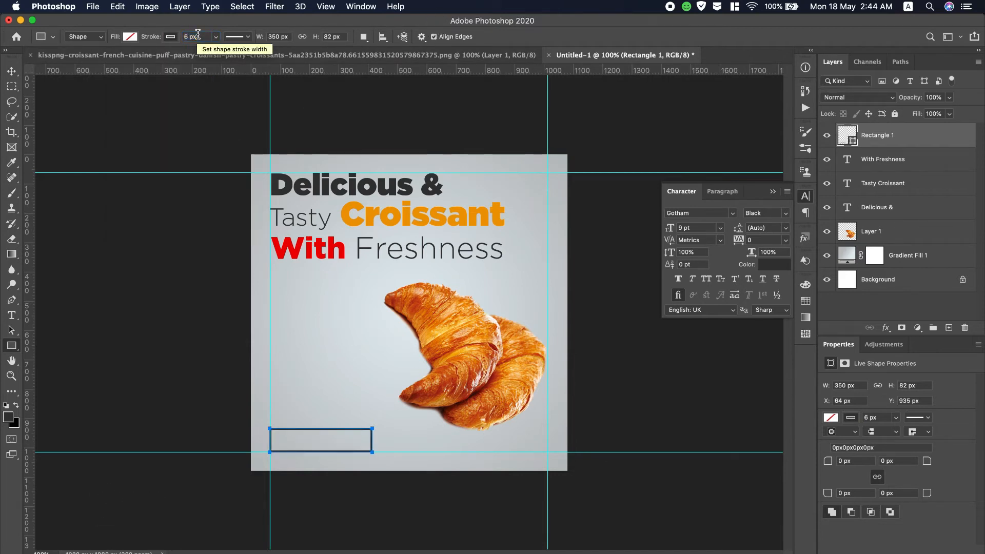
{"action": "left_click_drag", "start_coordinate": [827, 464], "coordinate": [875, 464]}
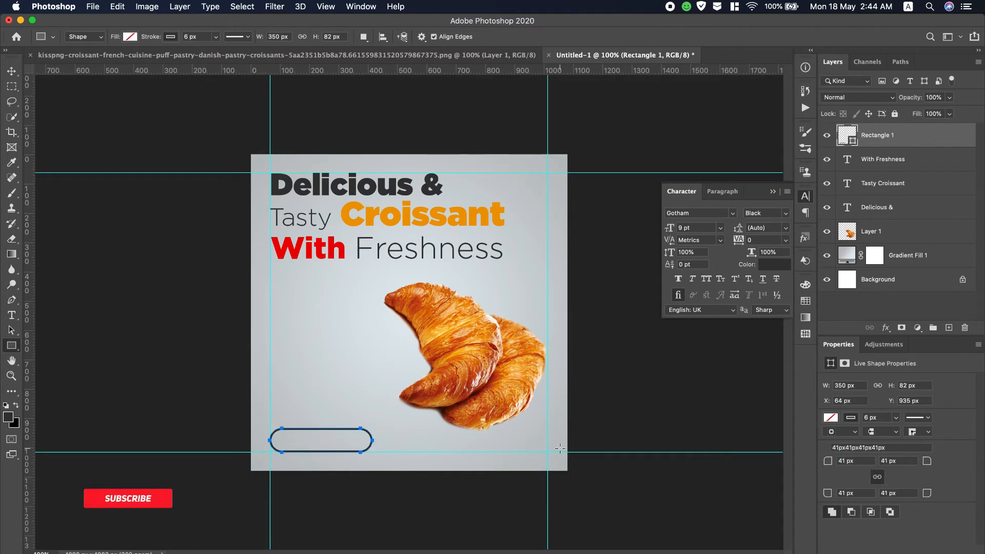
Add a text line above the rounded rectangle reading "Buy Now", copied from the TextEdit notes.
{"action": "left_click", "coordinate": [11, 315]}
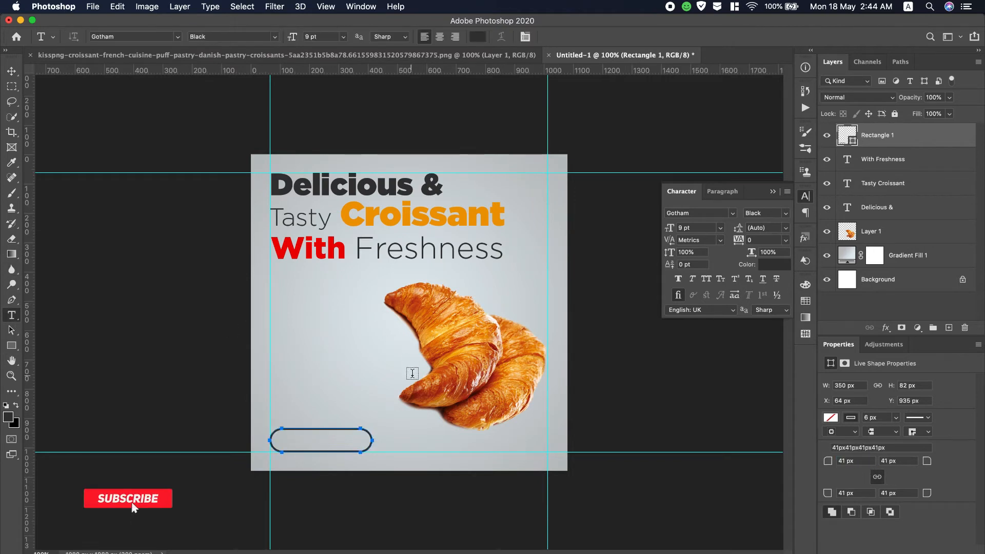
{"action": "left_click", "coordinate": [291, 402]}
{"action": "key", "text": "super+Tab"}
{"action": "left_click_drag", "start_coordinate": [511, 292], "coordinate": [452, 291]}
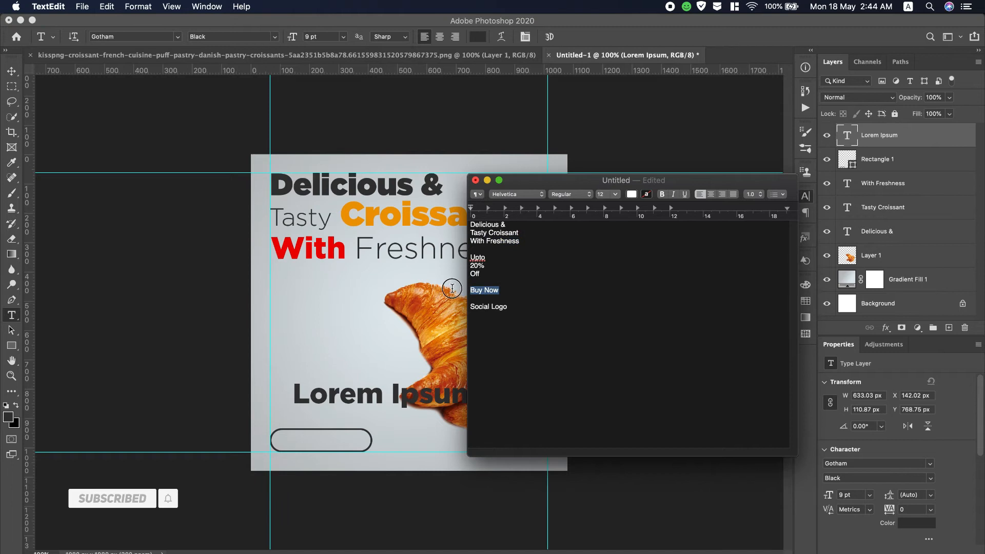
{"action": "key", "text": "super+c"}
{"action": "key", "text": "super+Tab"}
{"action": "triple_click", "coordinate": [317, 400]}
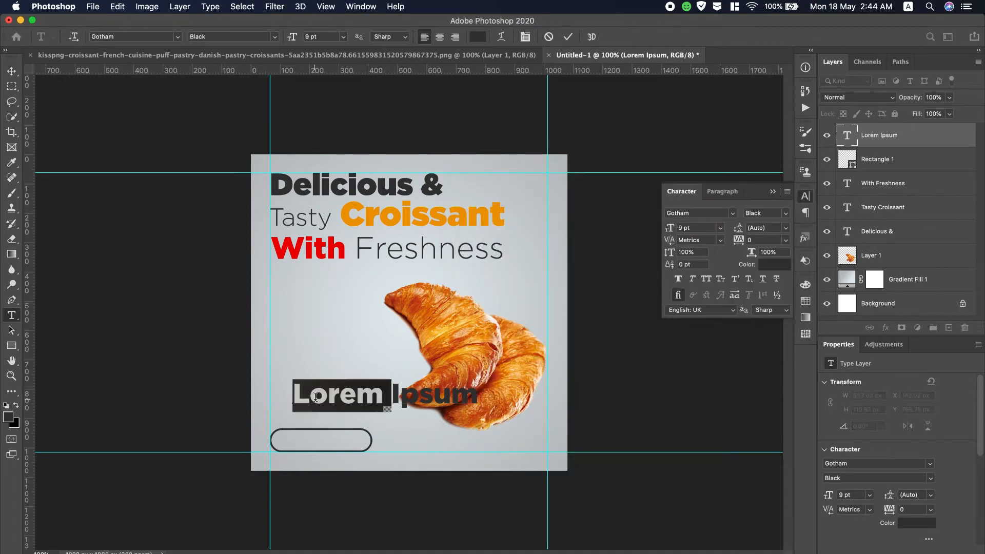
{"action": "key", "text": "super+v"}
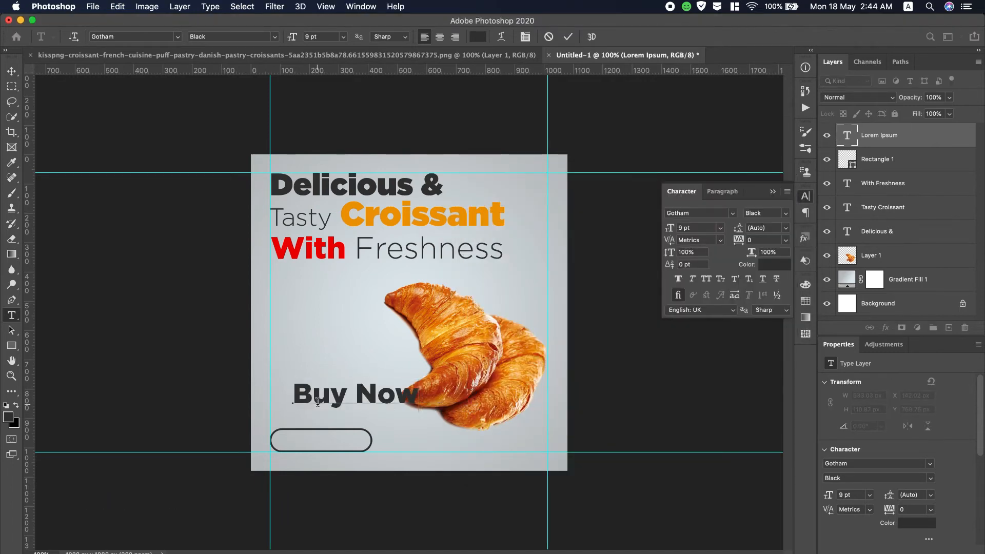
Restyle the "Buy Now" text in Gotham Medium at 6 pt.
{"action": "triple_click", "coordinate": [391, 393]}
{"action": "left_click", "coordinate": [274, 36]}
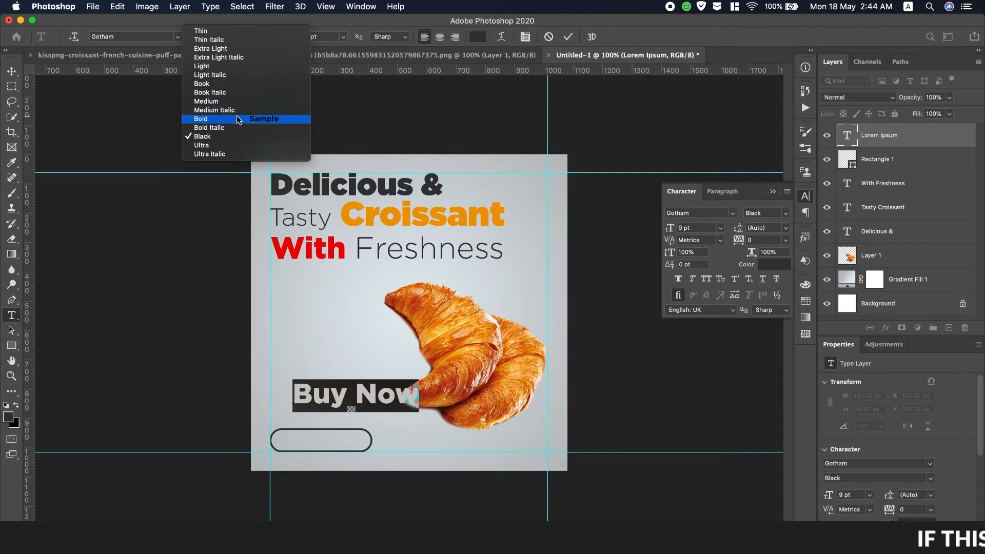
{"action": "left_click", "coordinate": [239, 120]}
{"action": "left_click", "coordinate": [276, 37]}
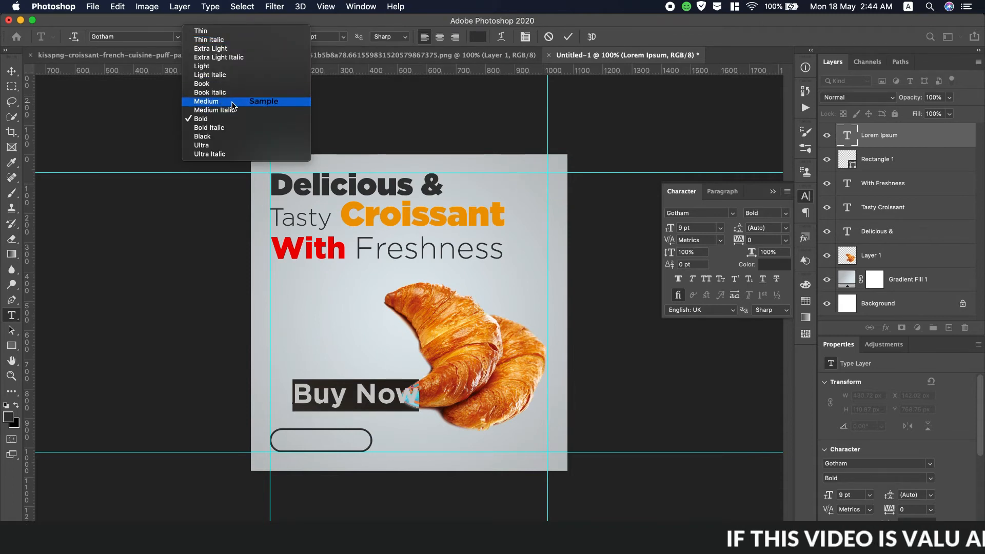
{"action": "left_click", "coordinate": [242, 99]}
{"action": "left_click_drag", "start_coordinate": [671, 231], "coordinate": [662, 230]}
{"action": "left_click", "coordinate": [13, 74]}
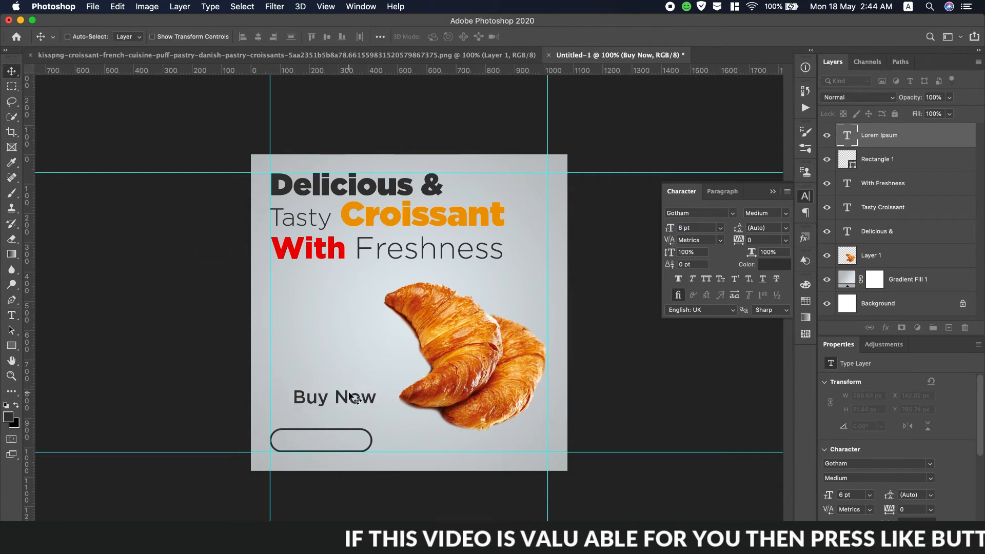
Center the "Buy Now" text and the rounded rectangle on each other, and move both to the lower-left corner of the guides.
{"action": "left_click", "coordinate": [924, 166], "text": "shift"}
{"action": "left_click", "coordinate": [67, 37]}
{"action": "left_click", "coordinate": [258, 37]}
{"action": "left_click", "coordinate": [327, 36]}
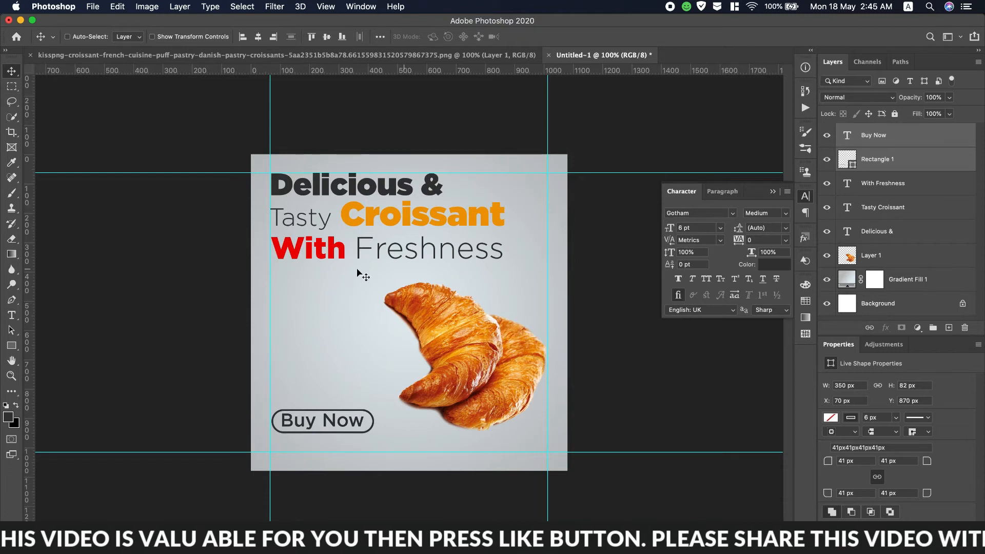
{"action": "left_click_drag", "start_coordinate": [322, 421], "coordinate": [319, 438]}
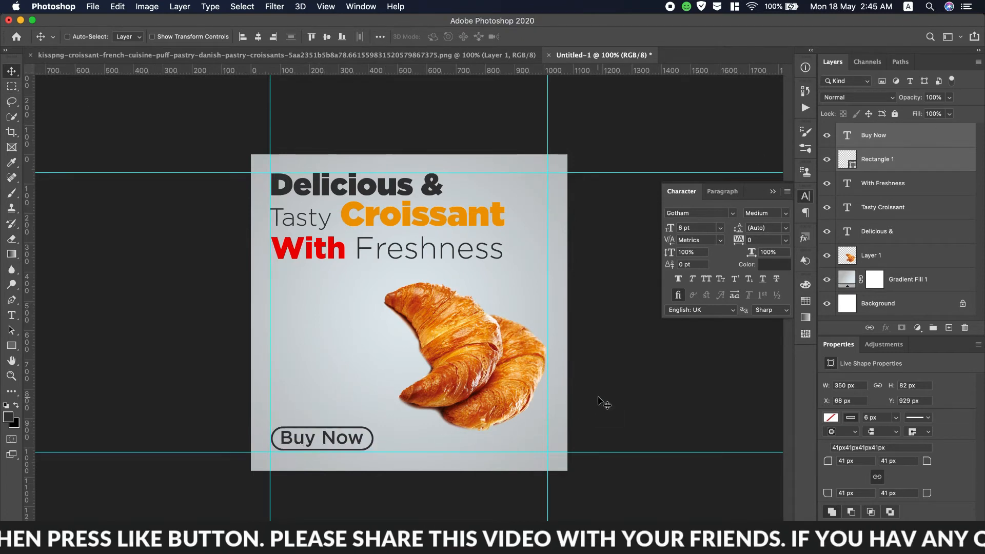
Change the rounded rectangle's stroke to the recently used orange.
{"action": "left_click", "coordinate": [880, 163]}
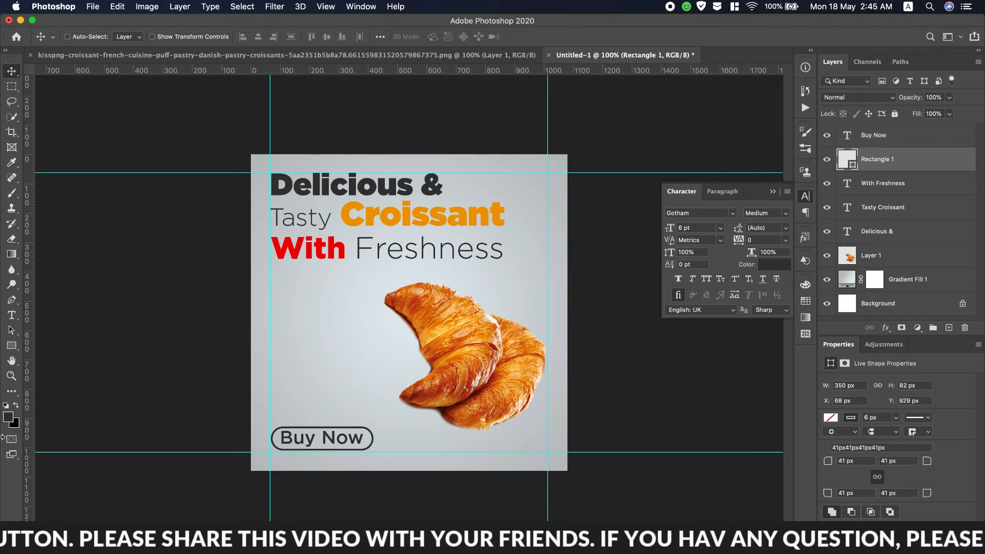
{"action": "left_click", "coordinate": [15, 345]}
{"action": "left_click", "coordinate": [171, 37]}
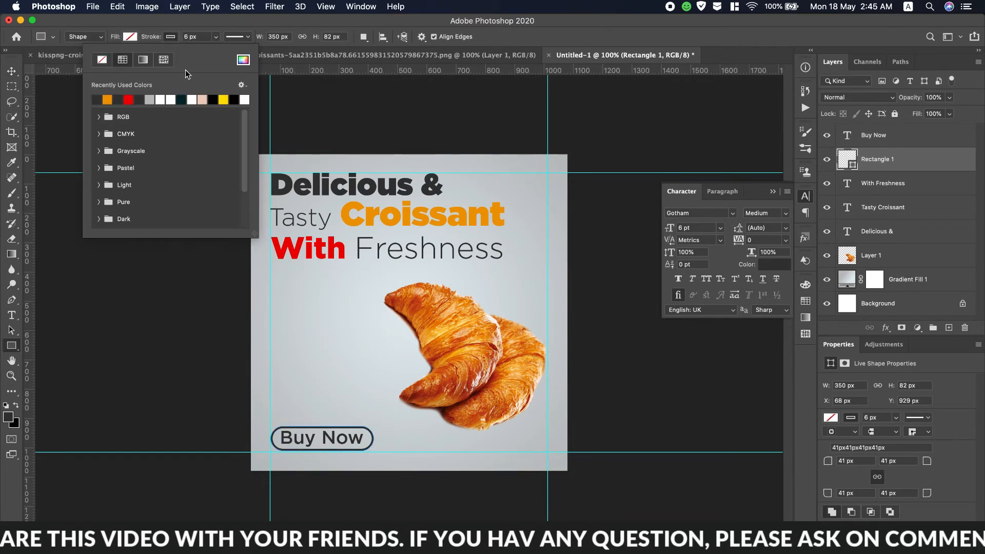
{"action": "left_click", "coordinate": [108, 99]}
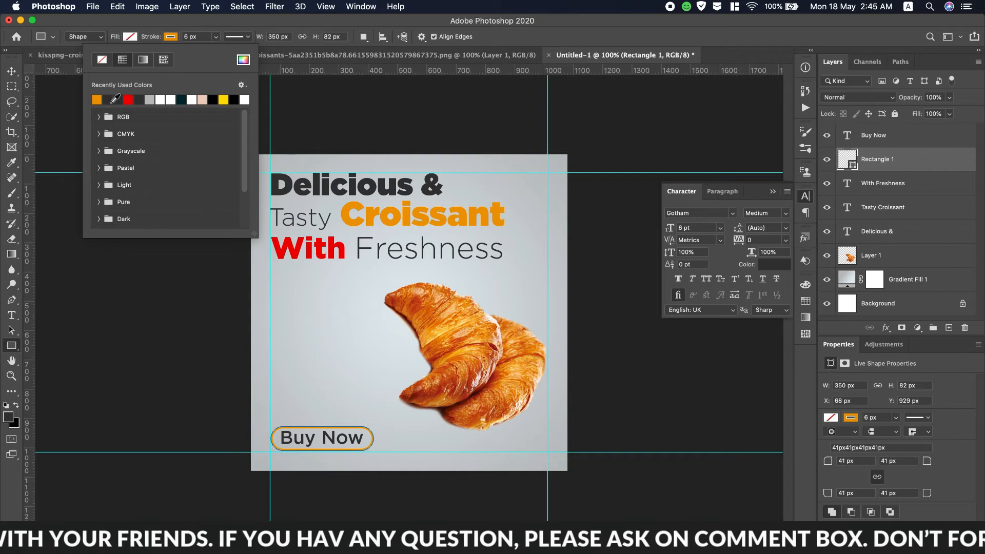
Set the "Buy Now" text color to dark grey #2a2929, after trying the headline's red.
{"action": "left_click", "coordinate": [834, 135]}
{"action": "left_click", "coordinate": [834, 136]}
{"action": "left_click", "coordinate": [833, 136]}
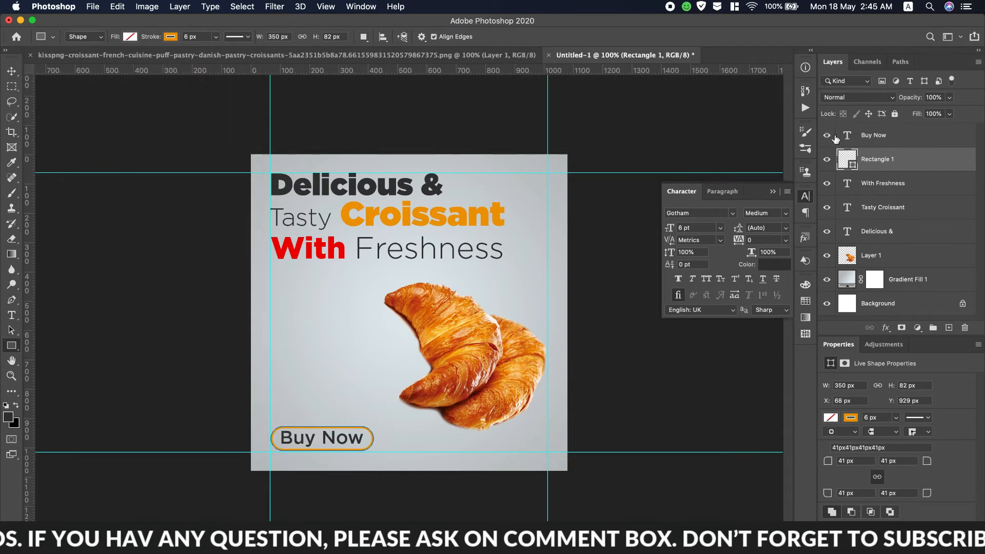
{"action": "double_click", "coordinate": [847, 136]}
{"action": "left_click", "coordinate": [477, 38]}
{"action": "left_click", "coordinate": [298, 249]}
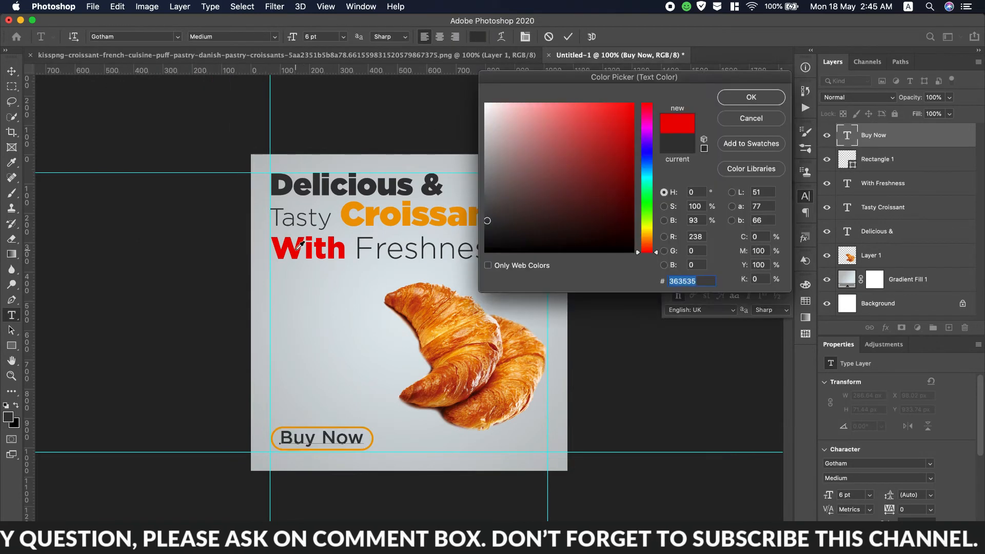
{"action": "left_click", "coordinate": [490, 246]}
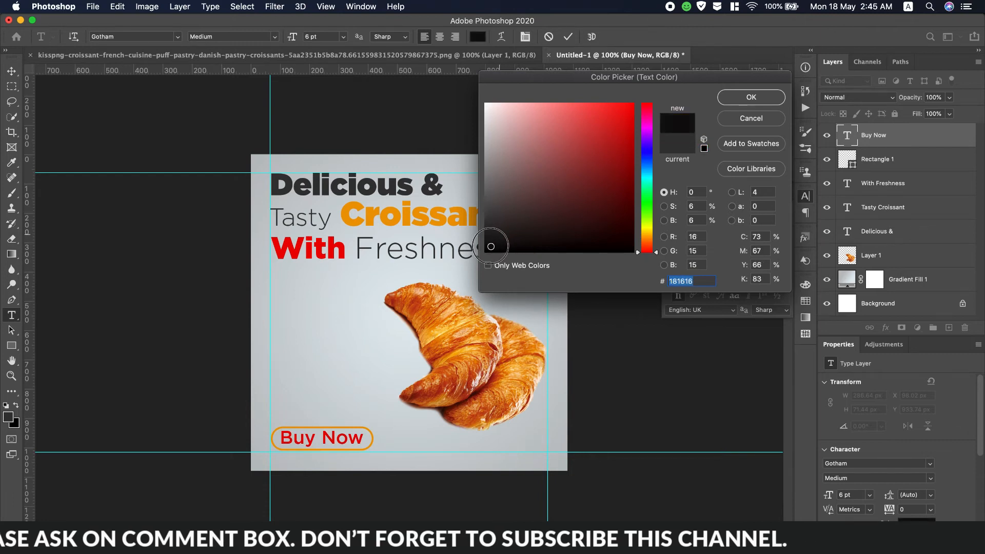
{"action": "left_click", "coordinate": [488, 228]}
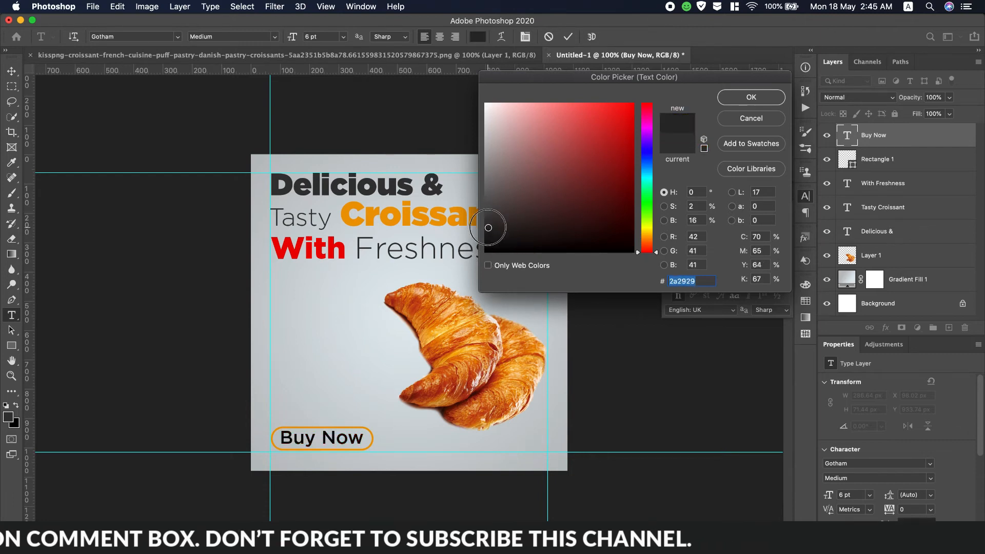
{"action": "left_click", "coordinate": [779, 103]}
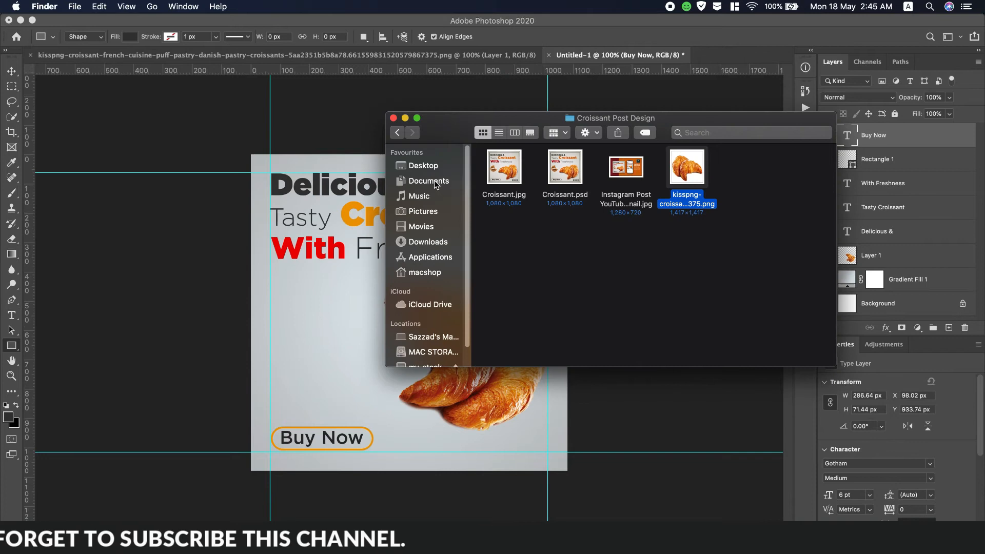
Place the social icons PNG from the Documents folder, scale it to about 0.79% and position it in the lower-right corner of the guides.
{"action": "left_click", "coordinate": [424, 165]}
{"action": "left_click", "coordinate": [429, 180]}
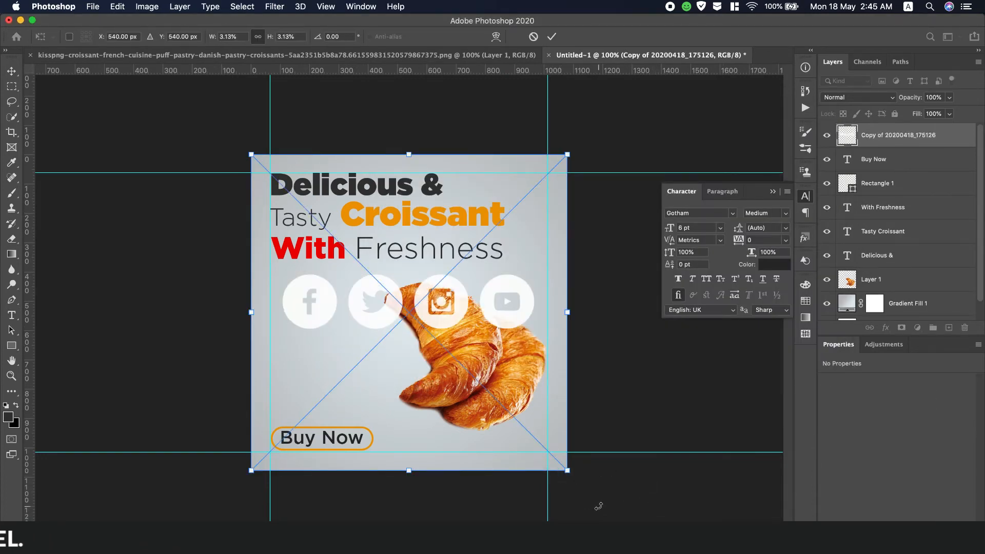
{"action": "left_click_drag", "start_coordinate": [567, 470], "coordinate": [331, 234]}
{"action": "left_click_drag", "start_coordinate": [304, 194], "coordinate": [526, 444]}
{"action": "left_click", "coordinate": [551, 37]}
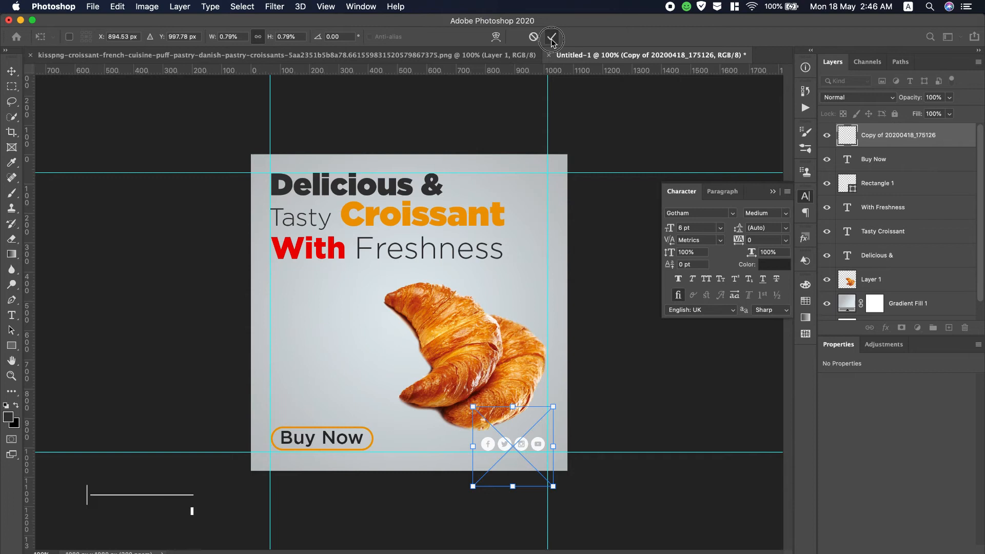
Give the social icons layer a Color Overlay in the dark grey #363535 sampled from the headline.
{"action": "double_click", "coordinate": [965, 139]}
{"action": "left_click", "coordinate": [513, 221]}
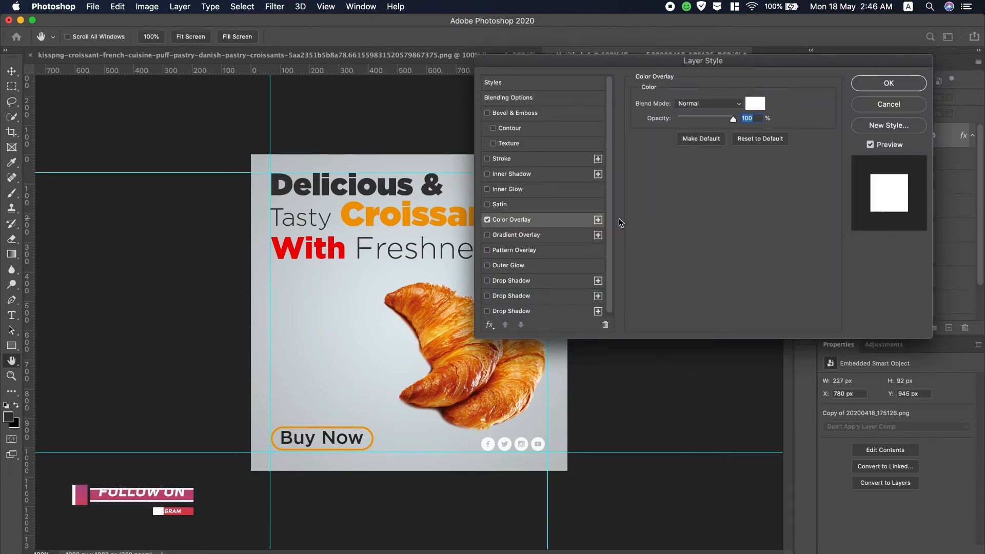
{"action": "left_click", "coordinate": [752, 102]}
{"action": "left_click", "coordinate": [288, 188]}
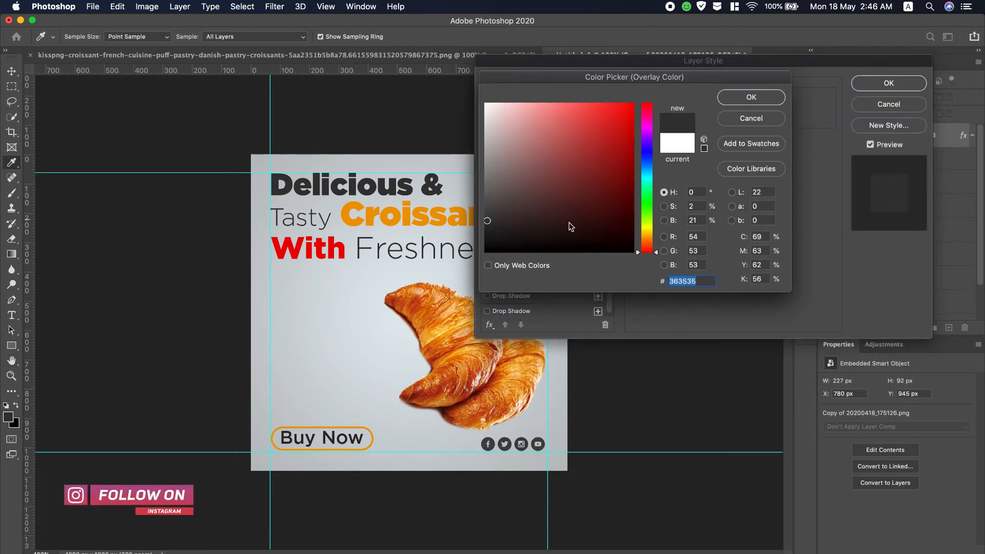
{"action": "left_click", "coordinate": [772, 100]}
{"action": "left_click", "coordinate": [888, 82]}
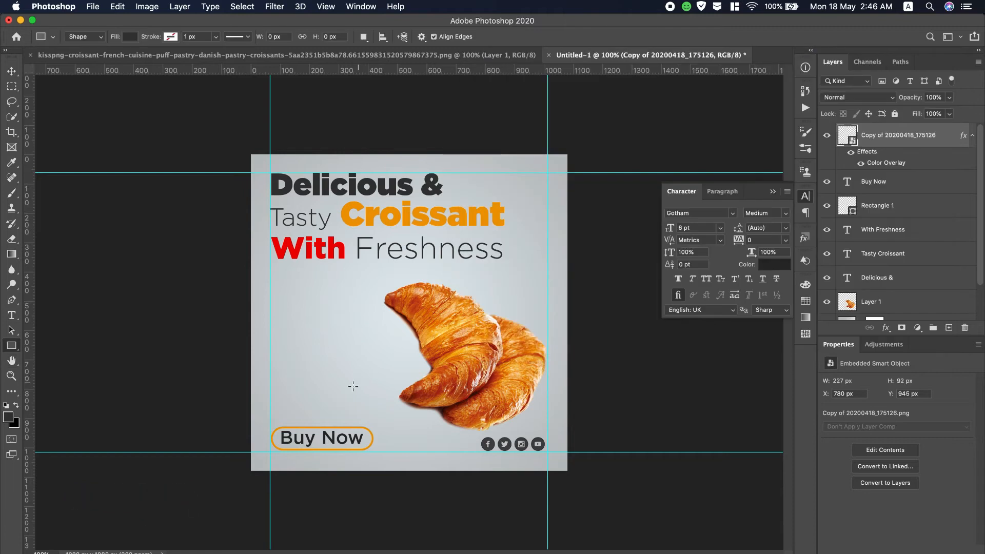
Place the red peeling label sticker PNG from the Sale Sticker folder inside PNG Collection.
{"action": "key", "text": "super+Tab"}
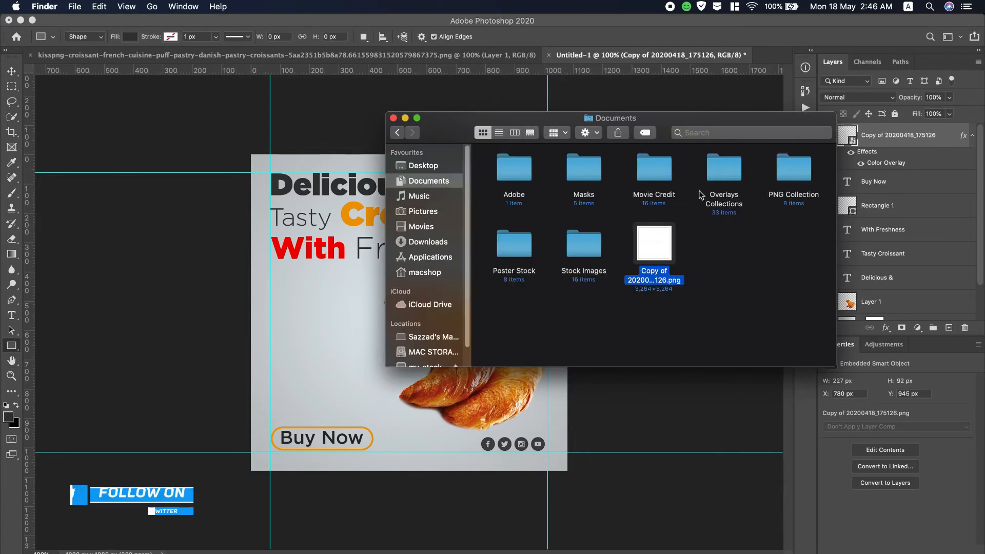
{"action": "double_click", "coordinate": [790, 167]}
{"action": "double_click", "coordinate": [588, 246]}
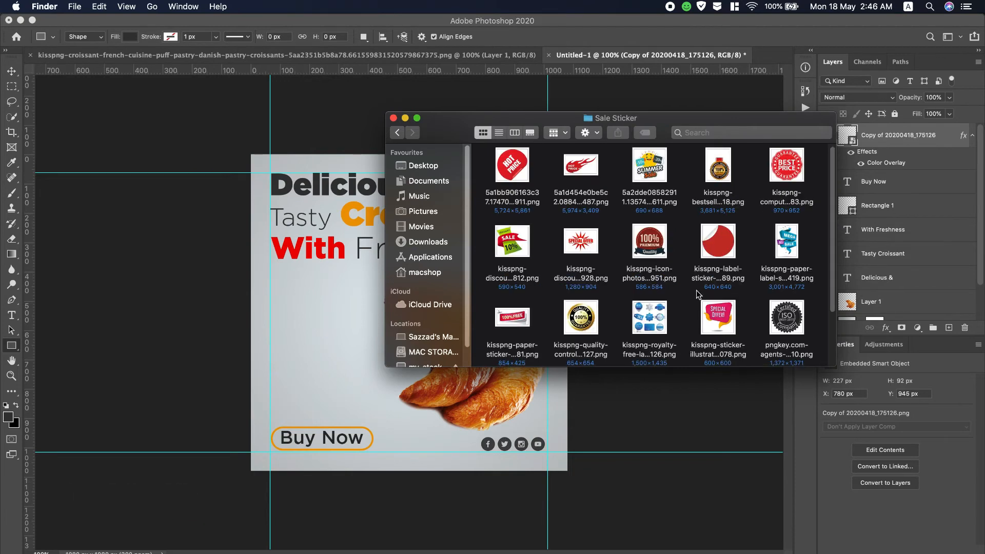
{"action": "left_click_drag", "start_coordinate": [718, 241], "coordinate": [358, 329]}
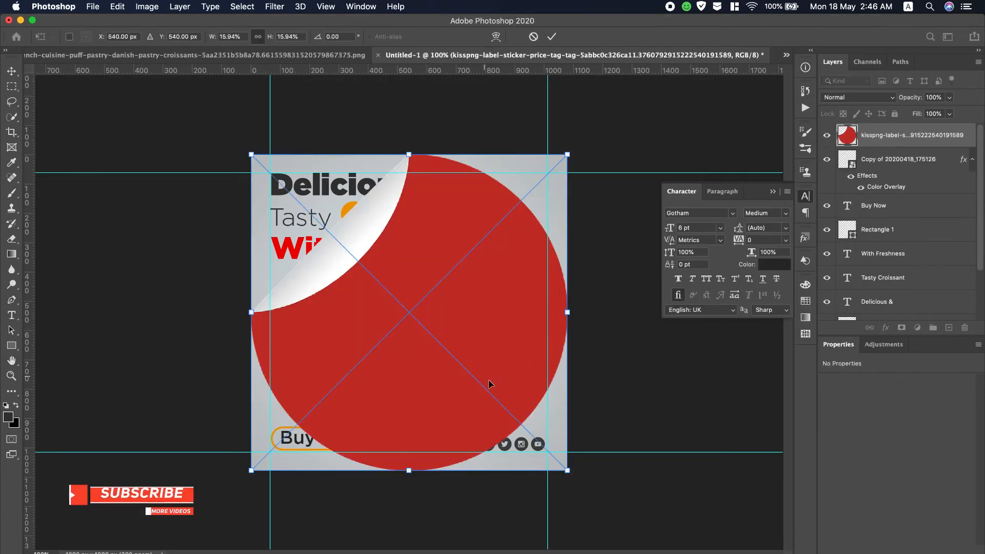
Scale the red sticker to about 307 × 314 px, rotate it 105° and place it on the left guide above the "Buy Now" button.
{"action": "left_click_drag", "start_coordinate": [567, 468], "coordinate": [340, 352]}
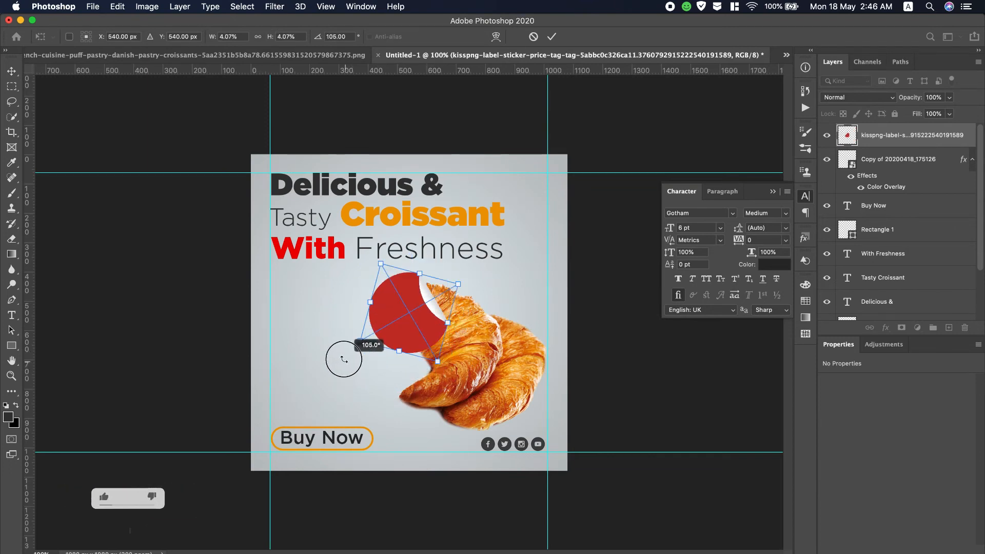
{"action": "left_click_drag", "start_coordinate": [397, 333], "coordinate": [300, 352]}
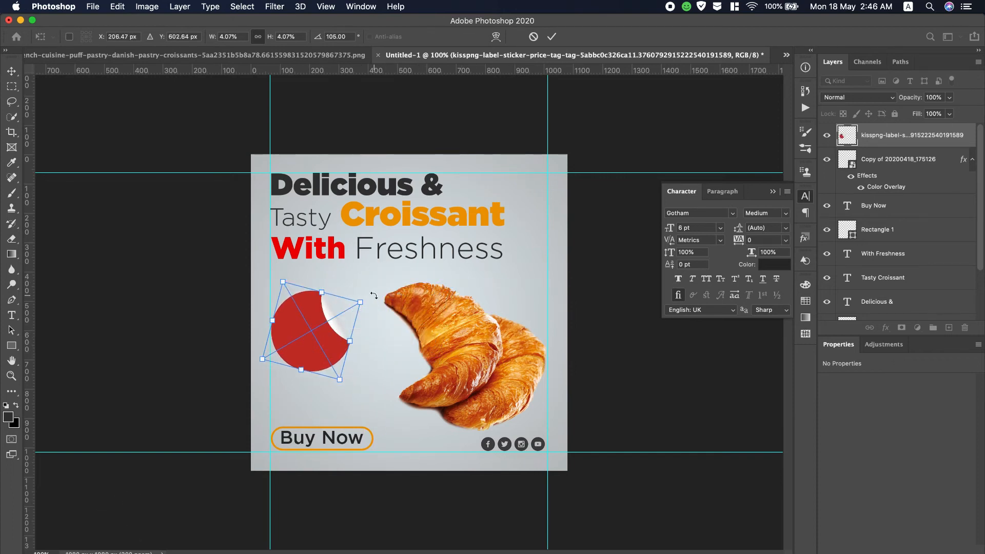
{"action": "left_click_drag", "start_coordinate": [359, 304], "coordinate": [367, 301]}
{"action": "left_click_drag", "start_coordinate": [324, 330], "coordinate": [321, 362]}
{"action": "key", "text": "Return"}
{"action": "key", "text": "v"}
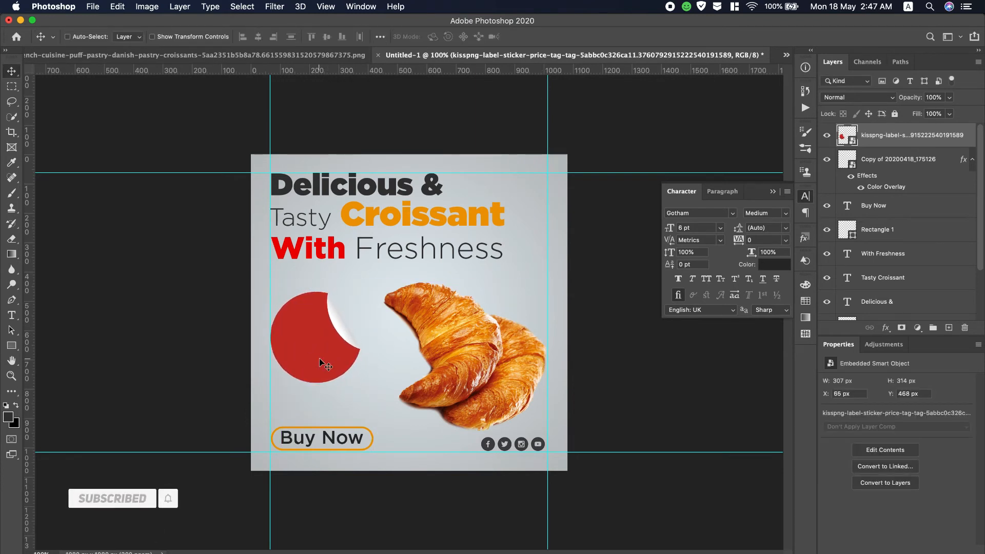
Nudge the red sticker up about 9 px.
{"action": "key", "text": "Up"}
{"action": "key", "text": "Up"}
{"action": "key", "text": "Up"}
{"action": "key", "text": "Up"}
{"action": "key", "text": "Up"}
{"action": "key", "text": "Up"}
{"action": "key", "text": "Up"}
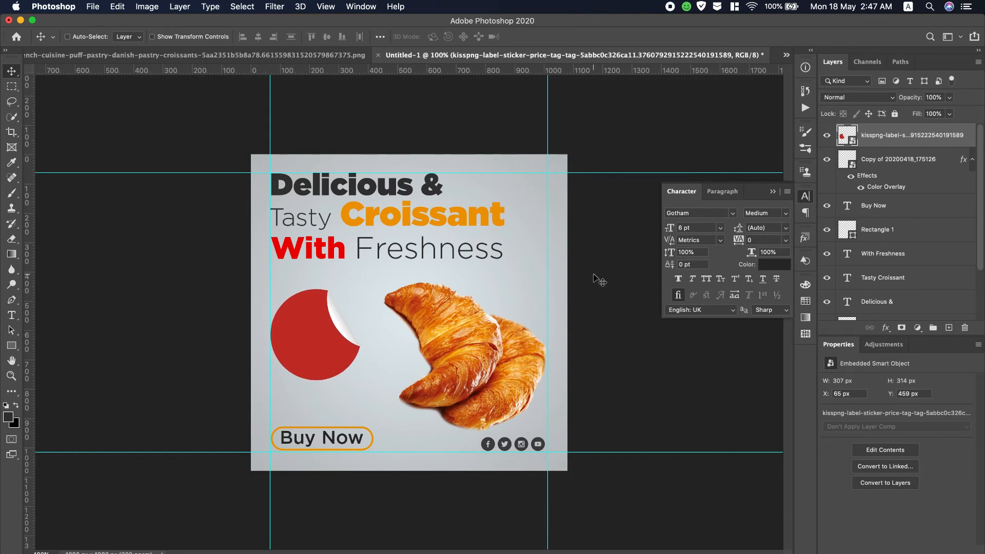
{"action": "double_click", "coordinate": [972, 141]}
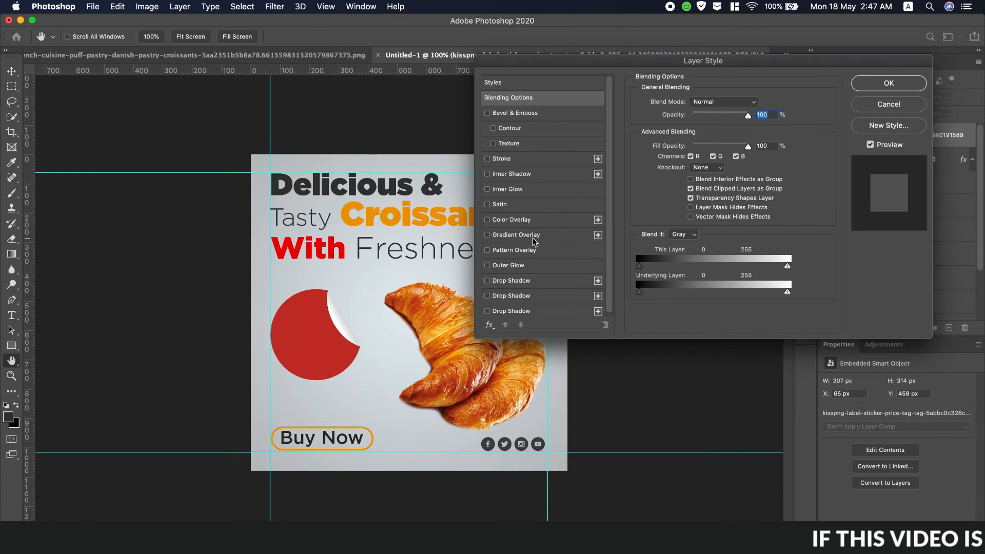
{"action": "left_click", "coordinate": [508, 219]}
{"action": "key", "text": "Return"}
Add a Hue/Saturation adjustment layer with Colorize enabled and clip it to the sticker layer.
{"action": "left_click", "coordinate": [918, 327]}
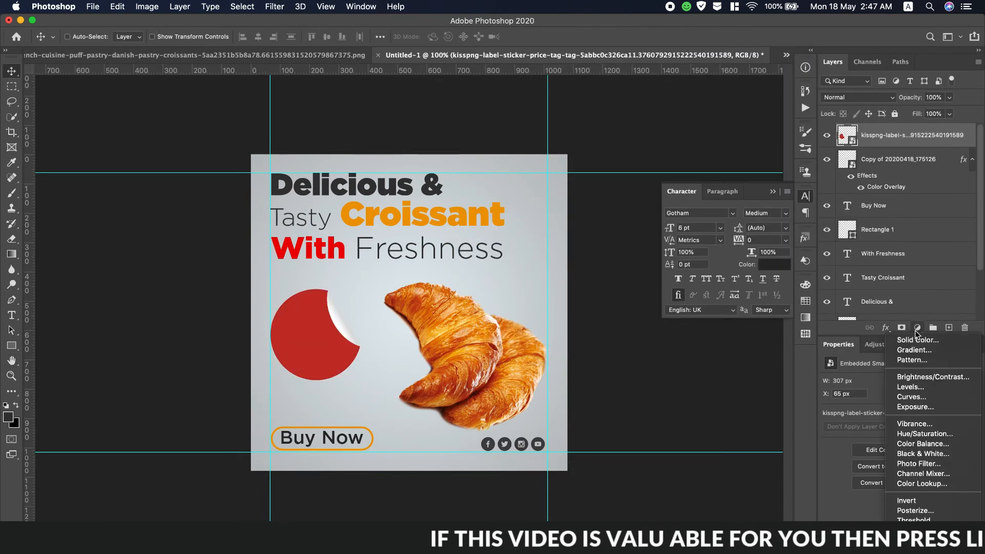
{"action": "left_click", "coordinate": [895, 434]}
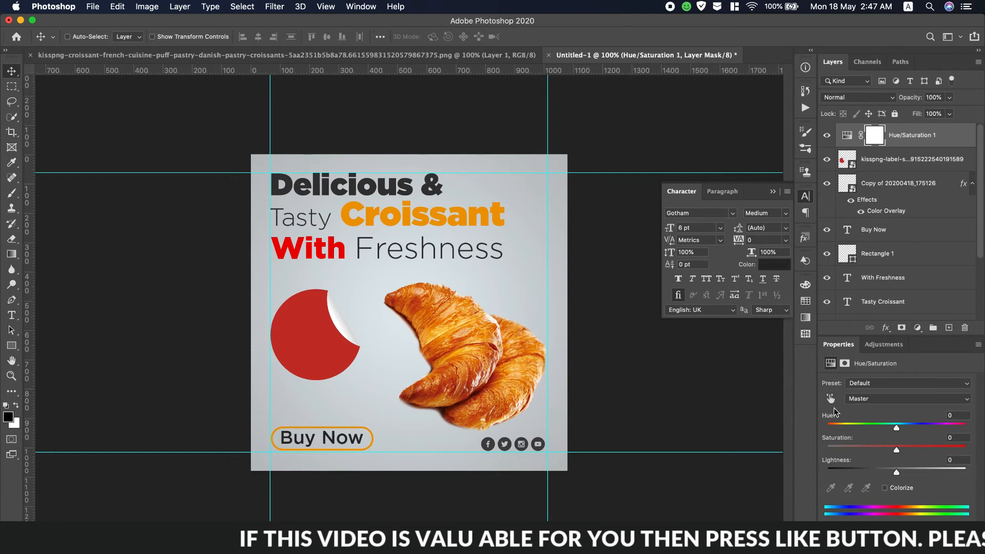
{"action": "left_click", "coordinate": [831, 399]}
{"action": "left_click", "coordinate": [300, 244]}
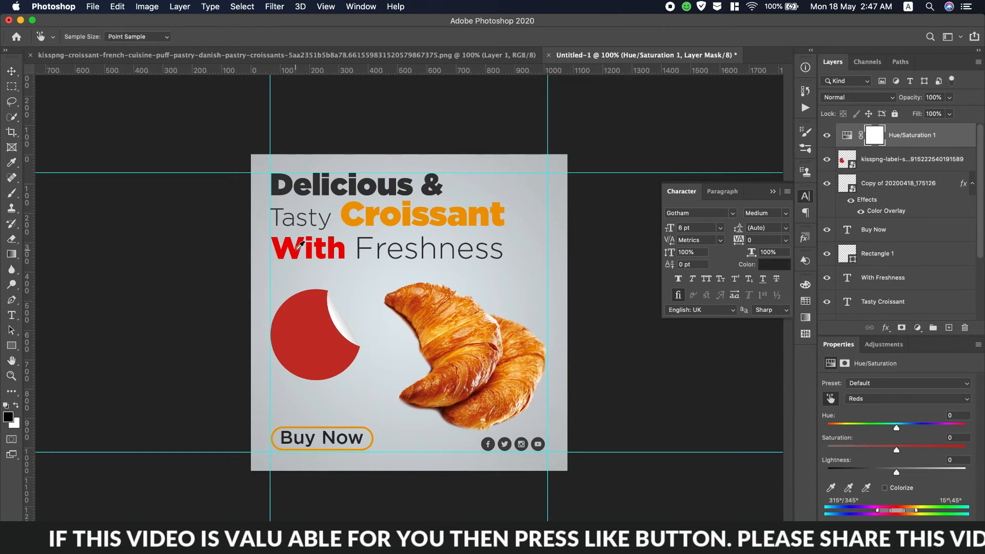
{"action": "left_click", "coordinate": [897, 490]}
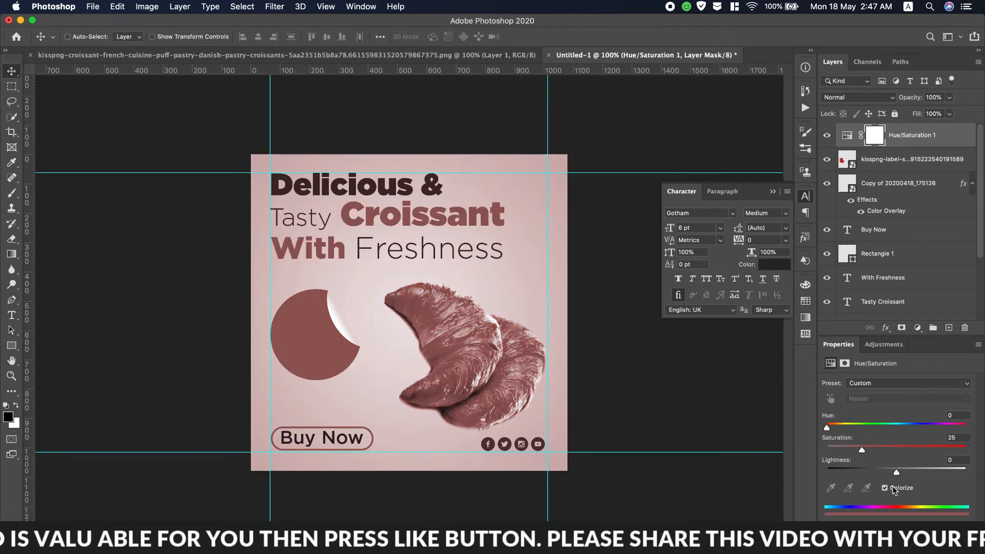
{"action": "right_click", "coordinate": [953, 139]}
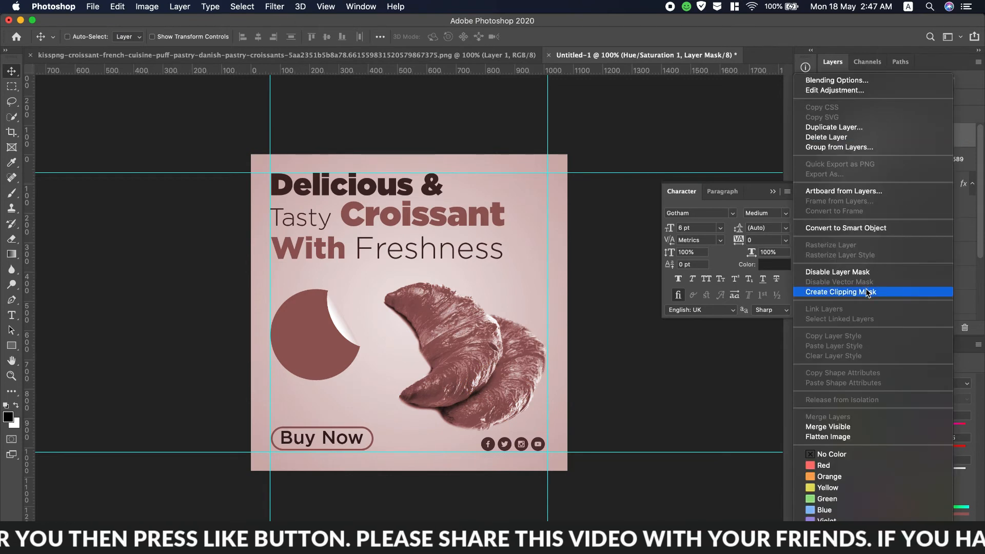
{"action": "left_click", "coordinate": [844, 292]}
Set the sticker's Hue/Saturation adjustment to hue 0 and saturation 79, and collapse the character settings.
{"action": "left_click_drag", "start_coordinate": [862, 450], "coordinate": [897, 449]}
{"action": "left_click_drag", "start_coordinate": [826, 428], "coordinate": [839, 429]}
{"action": "left_click_drag", "start_coordinate": [974, 424], "coordinate": [826, 422]}
{"action": "left_click_drag", "start_coordinate": [896, 440], "coordinate": [937, 446]}
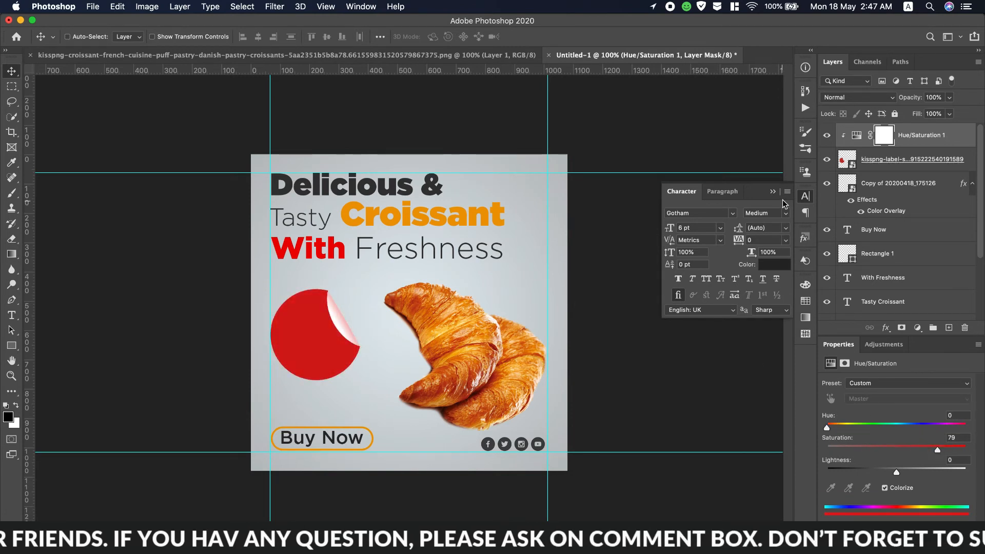
{"action": "left_click", "coordinate": [773, 192]}
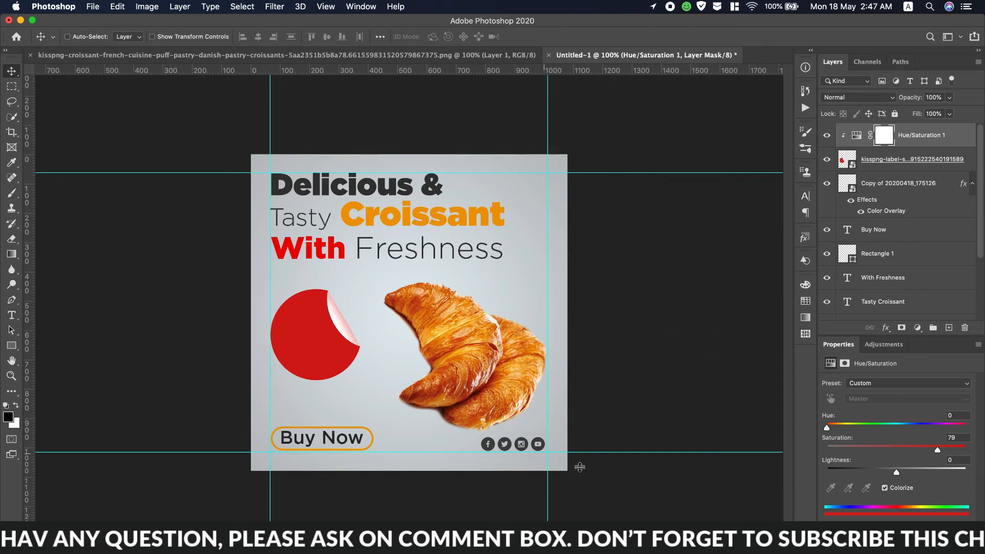
Add a text line below the sticker reading "20%", copied from the TextEdit notes, and select its text.
{"action": "left_click", "coordinate": [588, 537]}
{"action": "mouse_move", "coordinate": [471, 265]}
{"action": "left_mouse_down"}
{"action": "mouse_move", "coordinate": [477, 251]}
{"action": "mouse_move", "coordinate": [485, 265]}
{"action": "left_mouse_up"}
{"action": "key", "text": "super+c"}
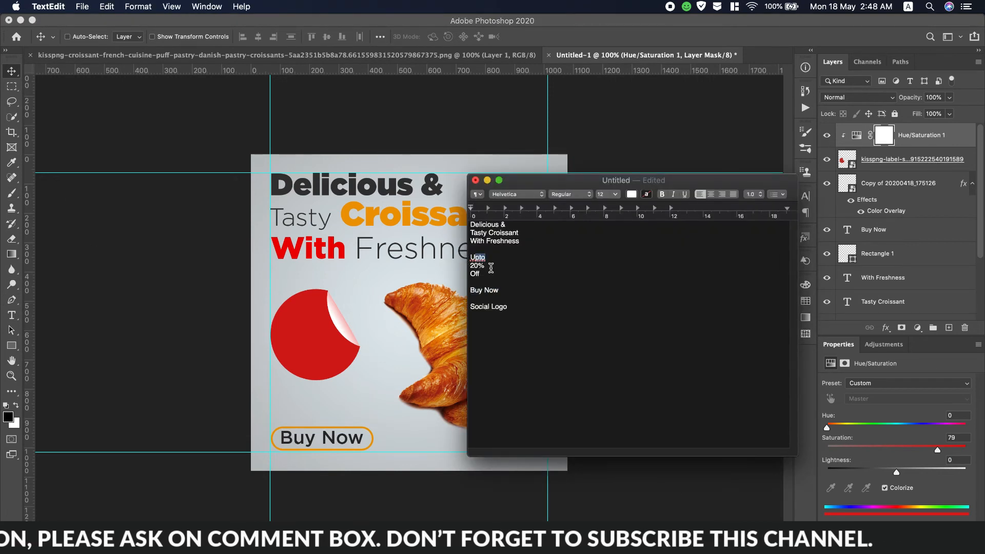
{"action": "left_click", "coordinate": [12, 316]}
{"action": "left_click", "coordinate": [353, 399]}
{"action": "key", "text": "super+v"}
{"action": "left_click_drag", "start_coordinate": [403, 392], "coordinate": [355, 395]}
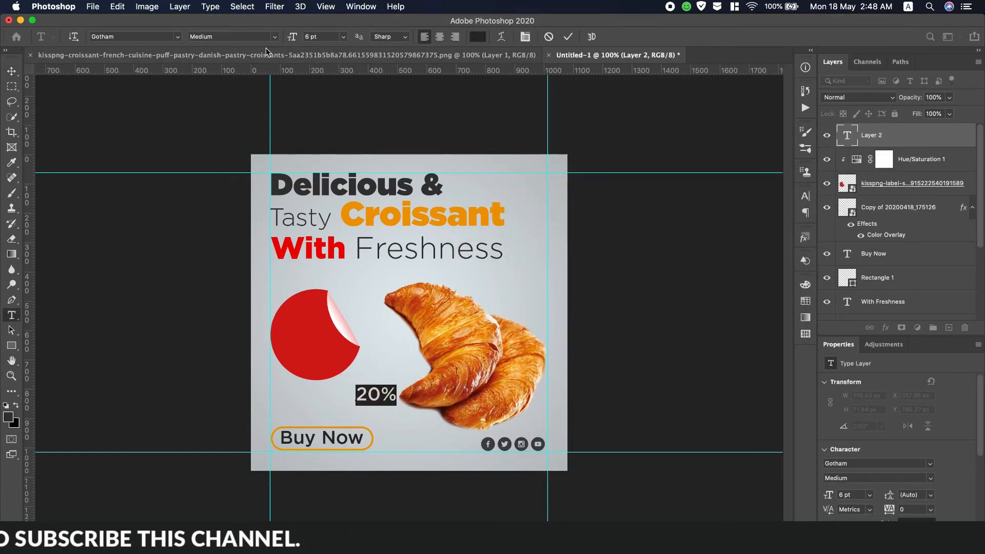
Set the "20%" text to Gotham Ultra at 8 pt and place it on the red sticker.
{"action": "left_click", "coordinate": [257, 36]}
{"action": "left_click", "coordinate": [220, 149]}
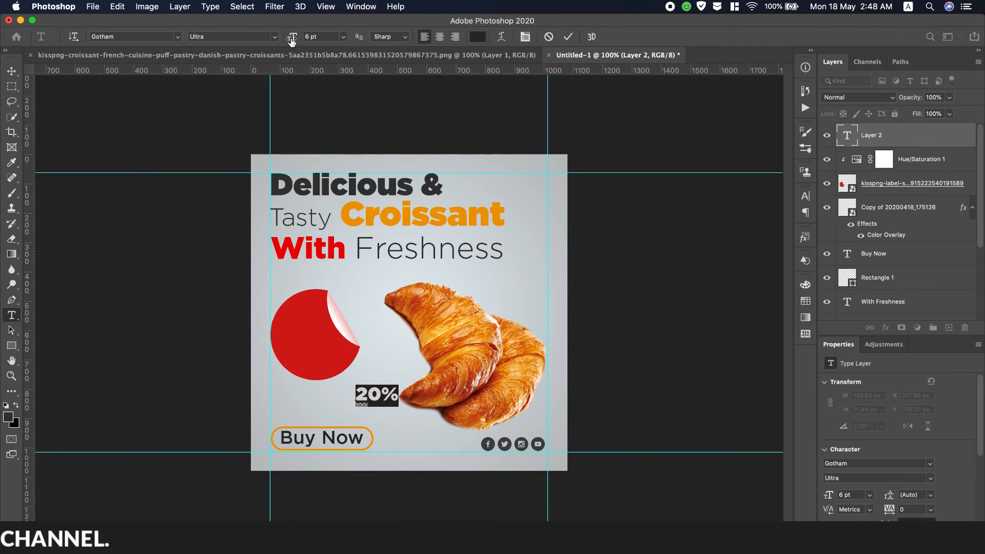
{"action": "left_click_drag", "start_coordinate": [292, 37], "coordinate": [298, 51]}
{"action": "left_click_drag", "start_coordinate": [391, 415], "coordinate": [314, 356]}
{"action": "left_click", "coordinate": [568, 36]}
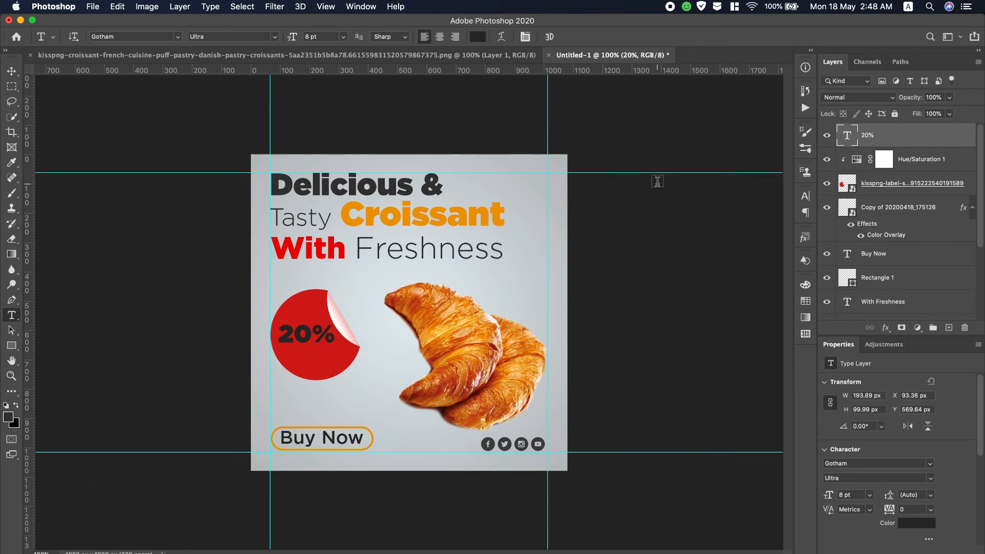
Change the colour of the "20%" text to white (#ffffff).
{"action": "double_click", "coordinate": [848, 136]}
{"action": "left_click", "coordinate": [477, 36]}
{"action": "type", "text": "ffffff"}
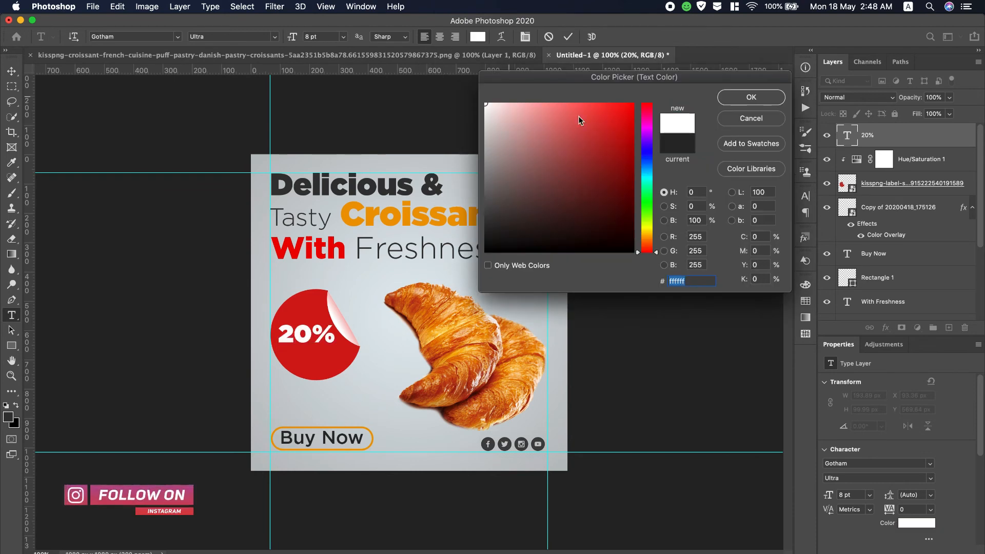
{"action": "left_click", "coordinate": [752, 97]}
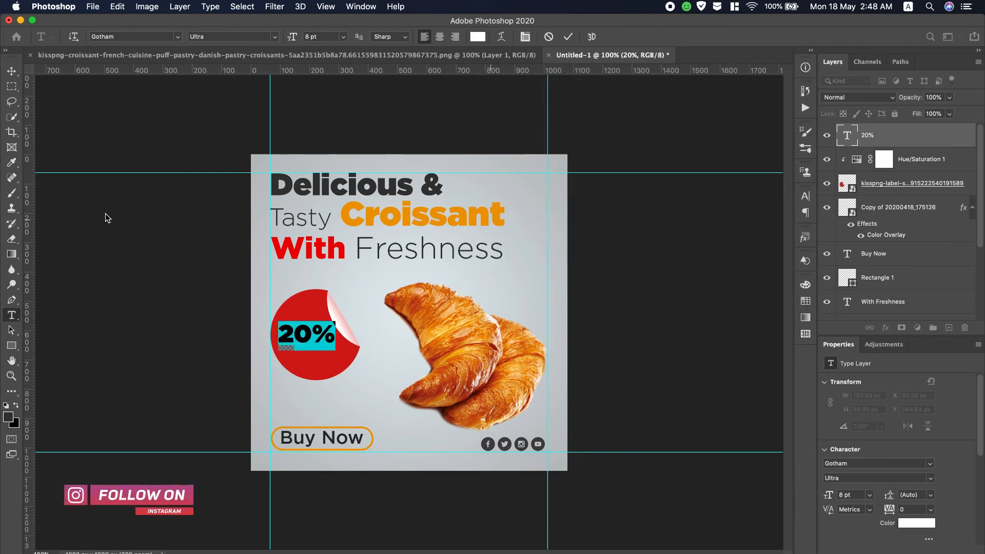
Duplicate the "20%" text slightly above the original, replace the copy's wording with "Upto" and select it.
{"action": "left_click", "coordinate": [11, 71]}
{"action": "left_click_drag", "start_coordinate": [303, 331], "coordinate": [308, 323]}
{"action": "double_click", "coordinate": [308, 322]}
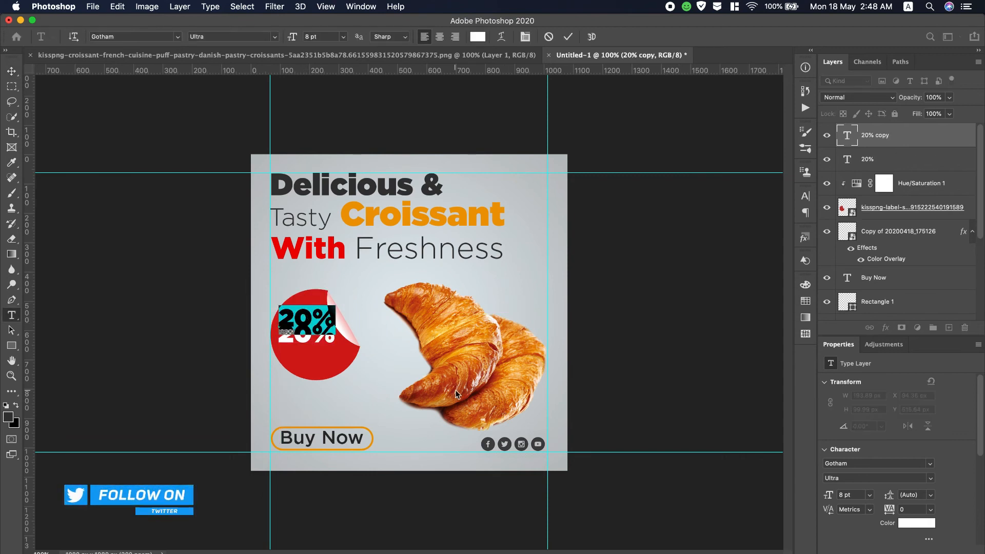
{"action": "type", "text": "U"}
{"action": "key", "text": "super+a"}
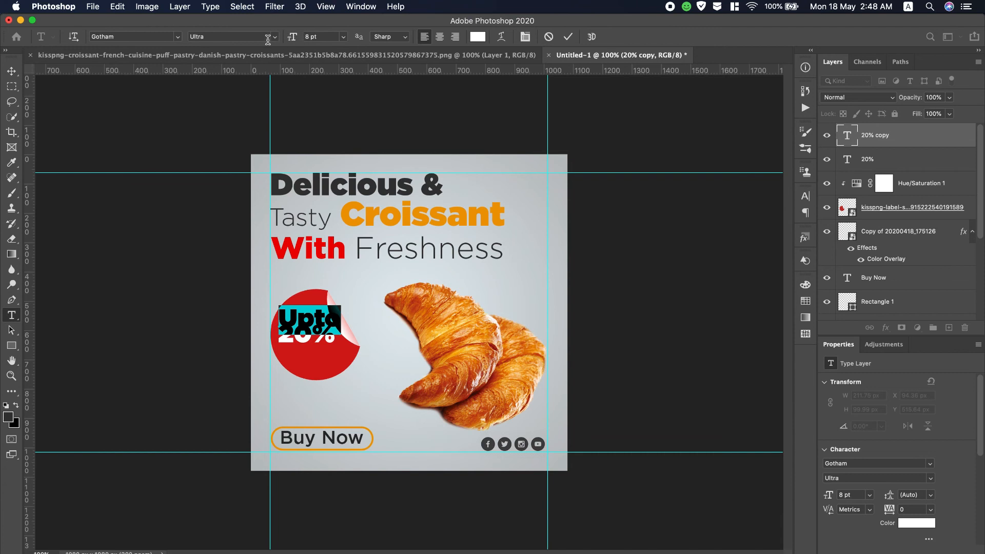
Set the "Upto" text to Gotham Bold at 4 pt and position it just above "20%" near its start.
{"action": "left_click", "coordinate": [268, 37]}
{"action": "left_click", "coordinate": [212, 94]}
{"action": "left_click_drag", "start_coordinate": [293, 37], "coordinate": [291, 40]}
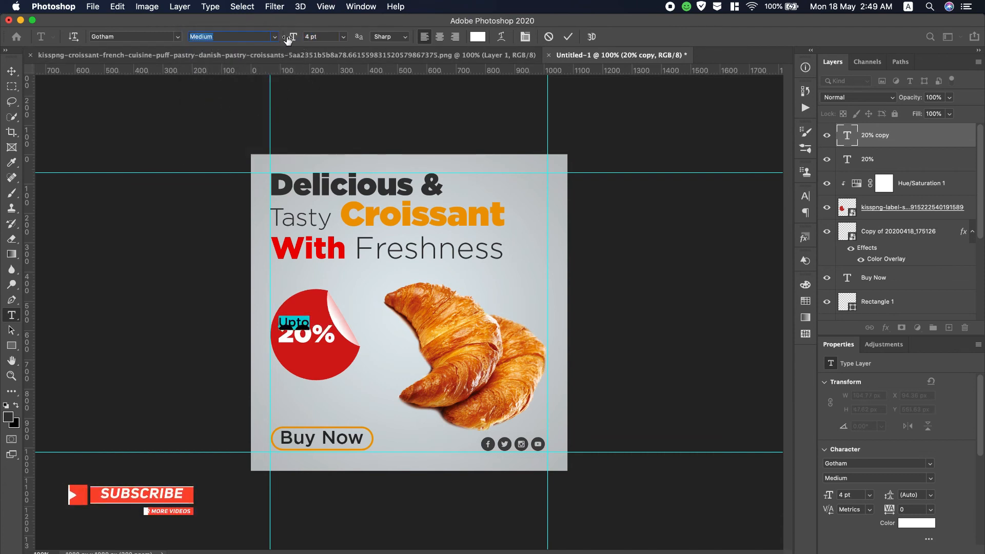
{"action": "left_click", "coordinate": [275, 37]}
{"action": "left_click", "coordinate": [208, 117]}
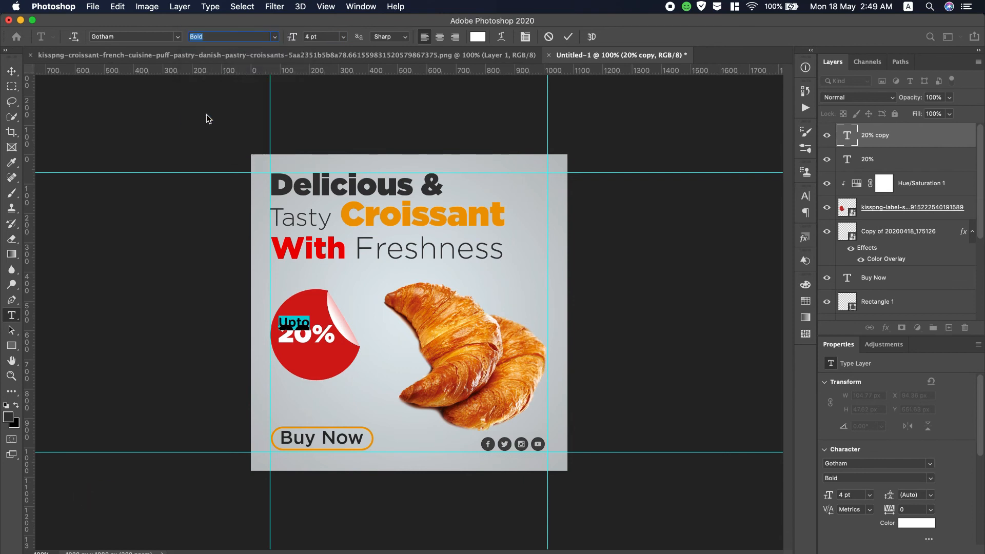
{"action": "left_click", "coordinate": [11, 72]}
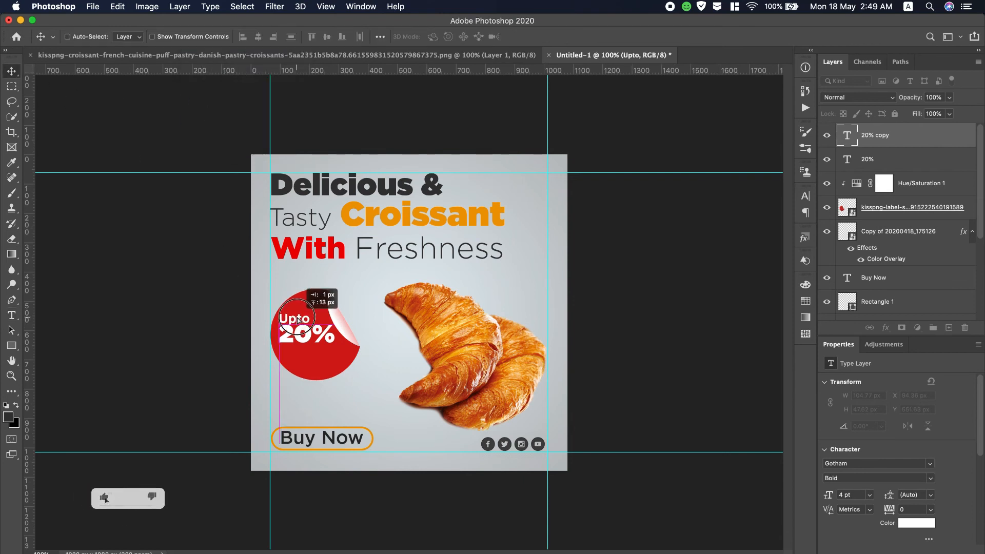
{"action": "left_click_drag", "start_coordinate": [298, 320], "coordinate": [299, 319]}
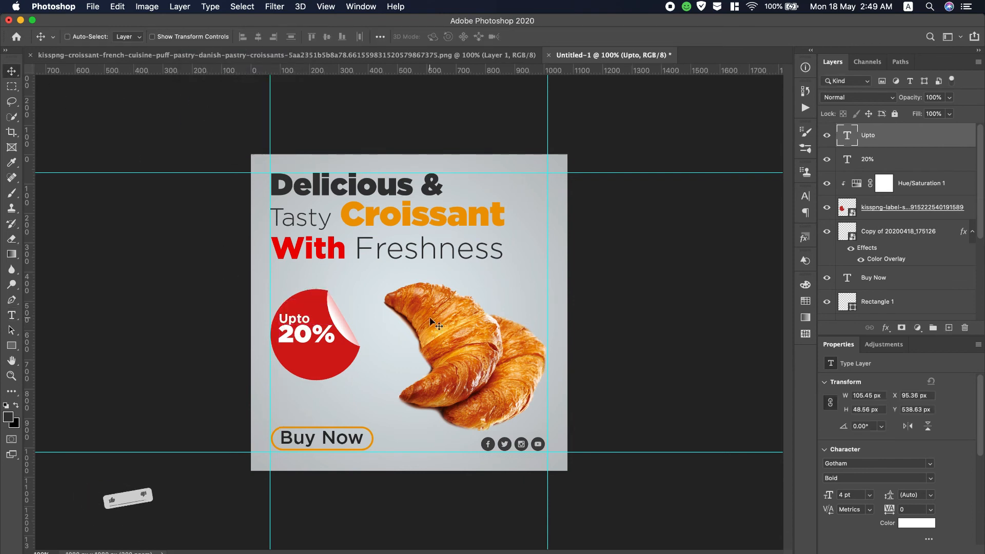
Change the "Upto" text colour to dark grey #363535 and nudge the text up 6 px.
{"action": "double_click", "coordinate": [847, 137]}
{"action": "left_click", "coordinate": [477, 37]}
{"action": "left_click", "coordinate": [634, 230]}
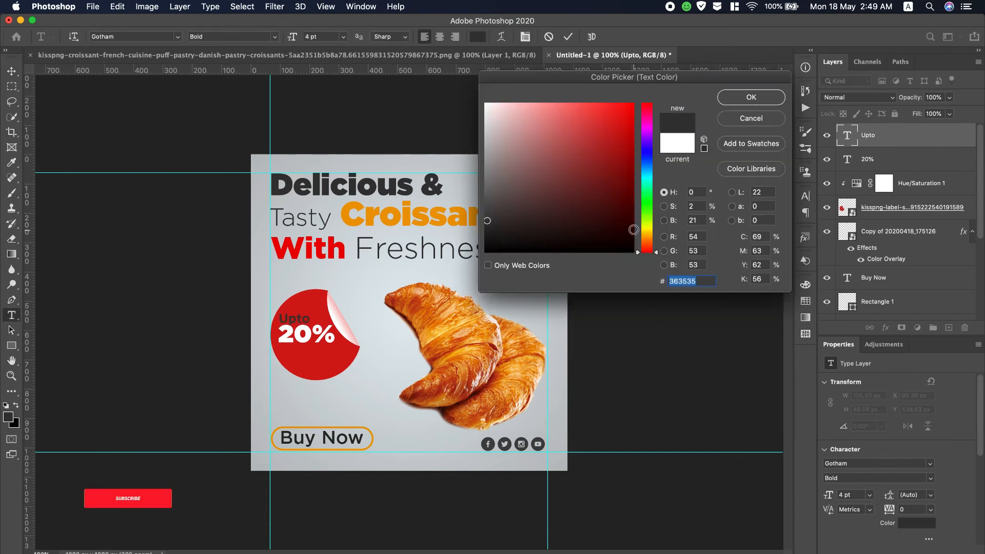
{"action": "key", "text": "Return"}
{"action": "left_click", "coordinate": [11, 71]}
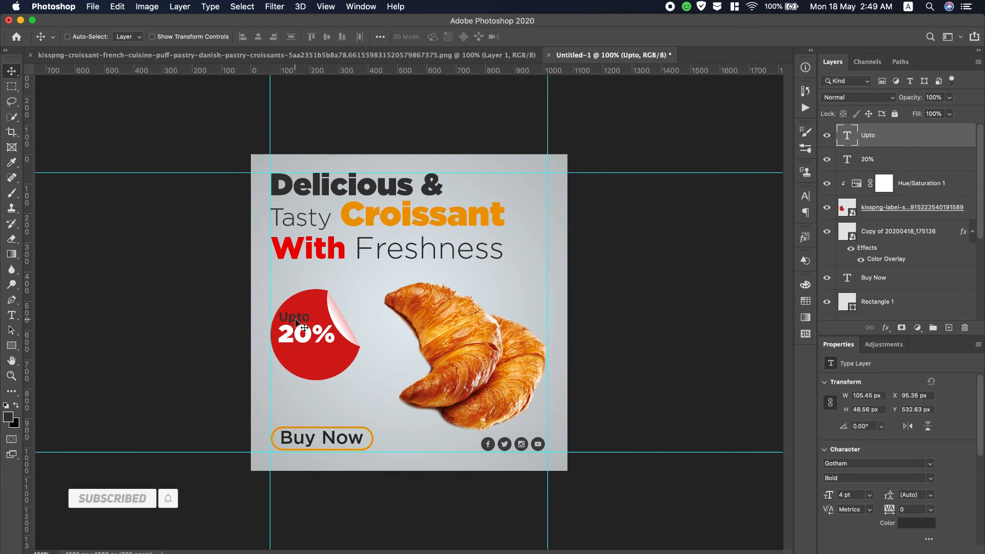
Duplicate the "Upto" text below "20%", change the copy's wording to "OFF" and set it to Gotham Black.
{"action": "left_click_drag", "start_coordinate": [299, 321], "coordinate": [321, 355]}
{"action": "double_click", "coordinate": [321, 354]}
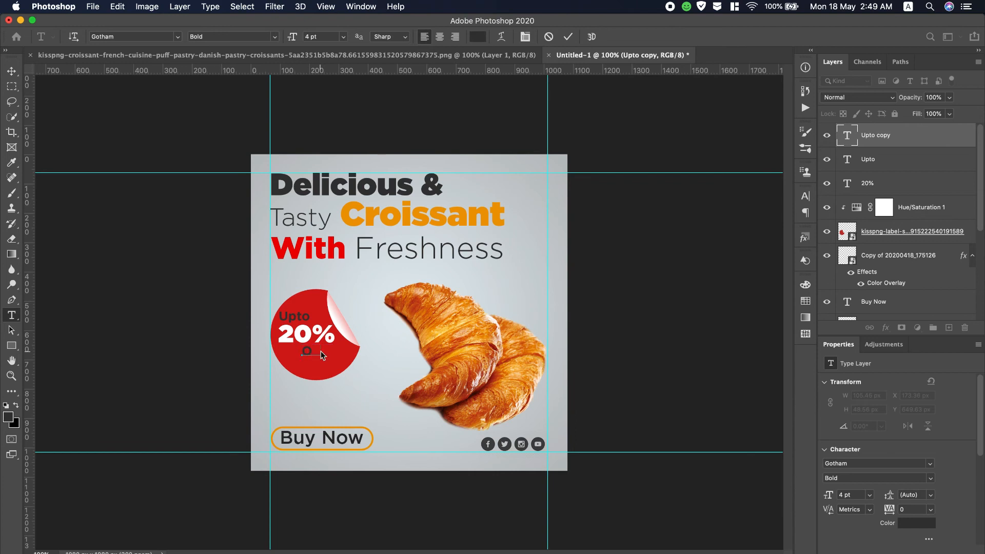
{"action": "left_click", "coordinate": [272, 34]}
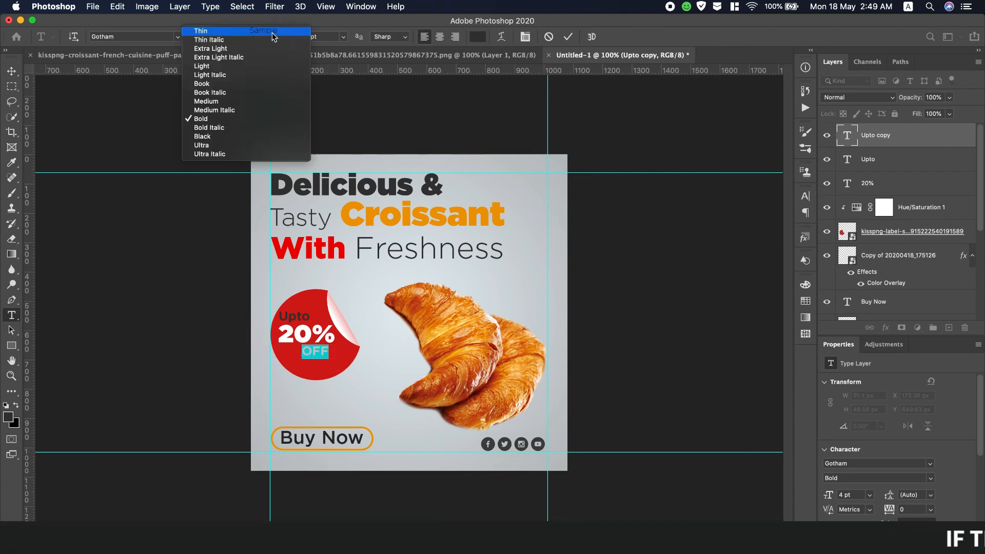
{"action": "left_click", "coordinate": [225, 134]}
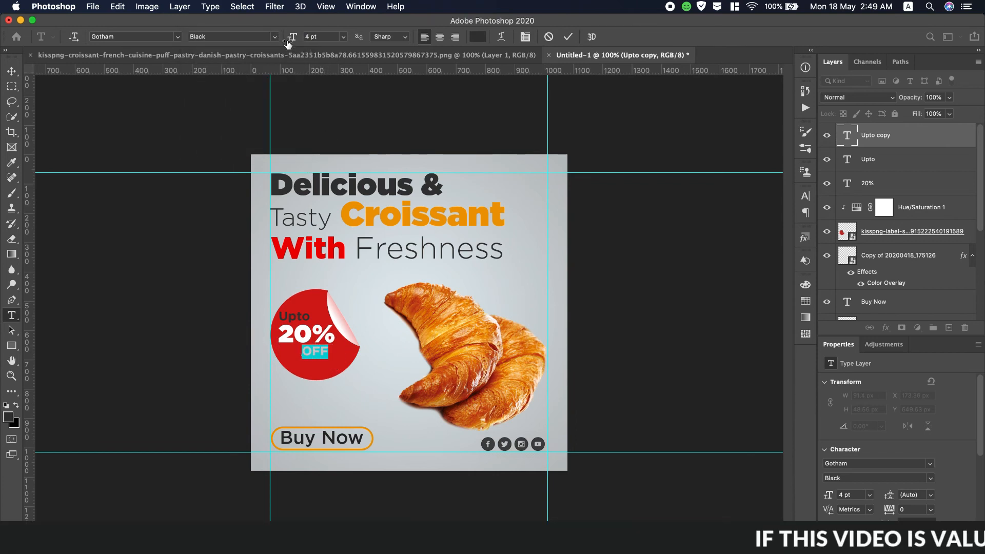
Enlarge the "OFF" text to 7 pt and position it under "20%" on the sticker.
{"action": "left_click_drag", "start_coordinate": [287, 44], "coordinate": [298, 41]}
{"action": "left_click", "coordinate": [10, 72]}
{"action": "mouse_move", "coordinate": [328, 348]}
{"action": "left_mouse_down"}
{"action": "mouse_move", "coordinate": [312, 362]}
{"action": "mouse_move", "coordinate": [331, 358]}
{"action": "left_mouse_up"}
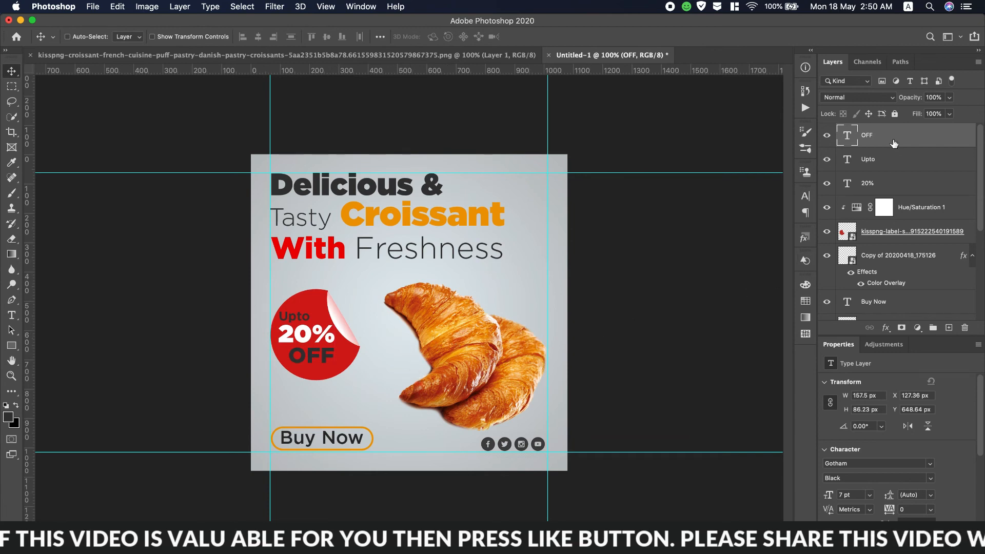
Add a new empty layer above the "OFF" text with the Rectangular Marquee tool active.
{"action": "left_click", "coordinate": [11, 87]}
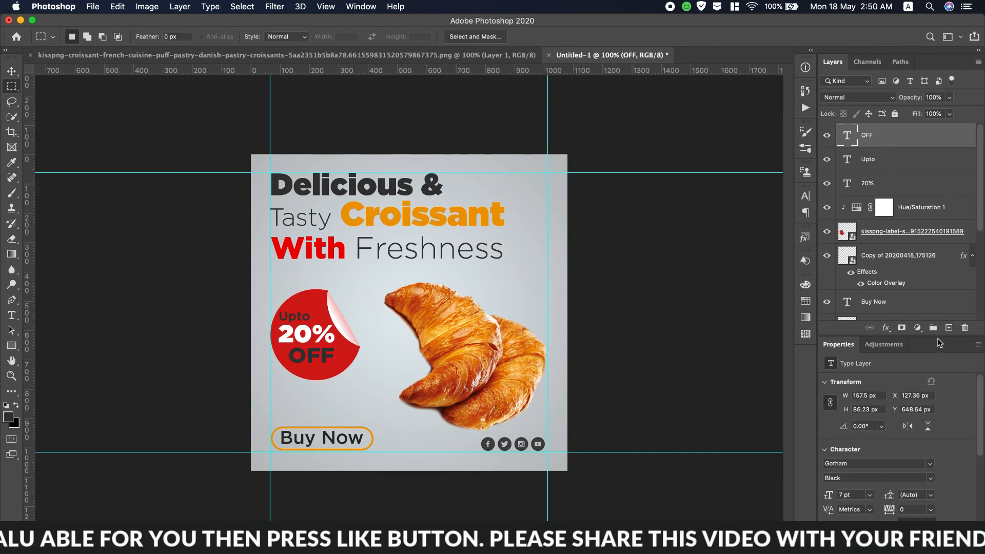
{"action": "left_click", "coordinate": [949, 328]}
{"action": "left_click_drag", "start_coordinate": [265, 167], "coordinate": [308, 195]}
{"action": "left_click", "coordinate": [247, 7]}
{"action": "left_click", "coordinate": [253, 28]}
Draw a rectangular selection about 1013 × 1025 px just inside the canvas edges, stroke it in dark grey as a border and deselect.
{"action": "left_click_drag", "start_coordinate": [260, 164], "coordinate": [557, 464]}
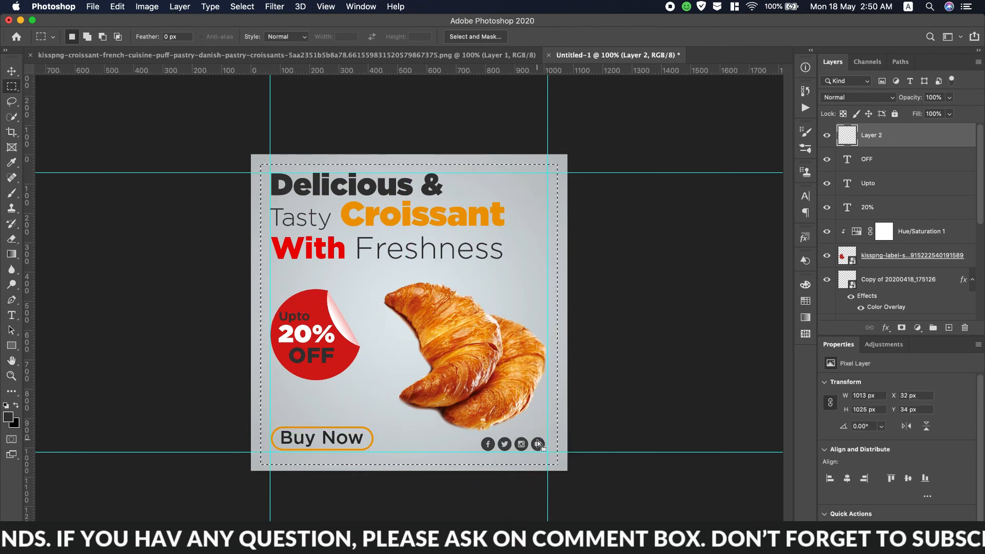
{"action": "left_click", "coordinate": [118, 6]}
{"action": "left_click", "coordinate": [138, 204]}
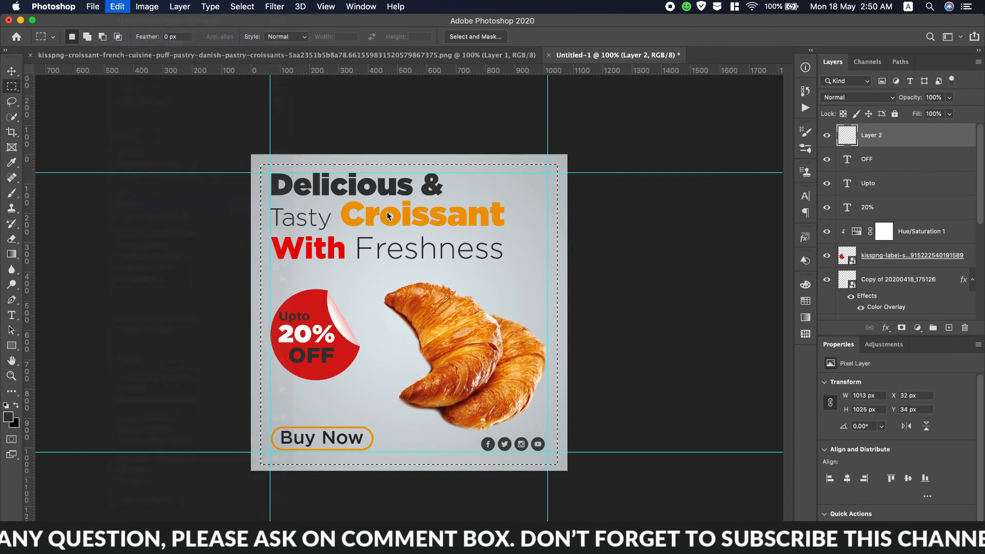
{"action": "left_click", "coordinate": [780, 205]}
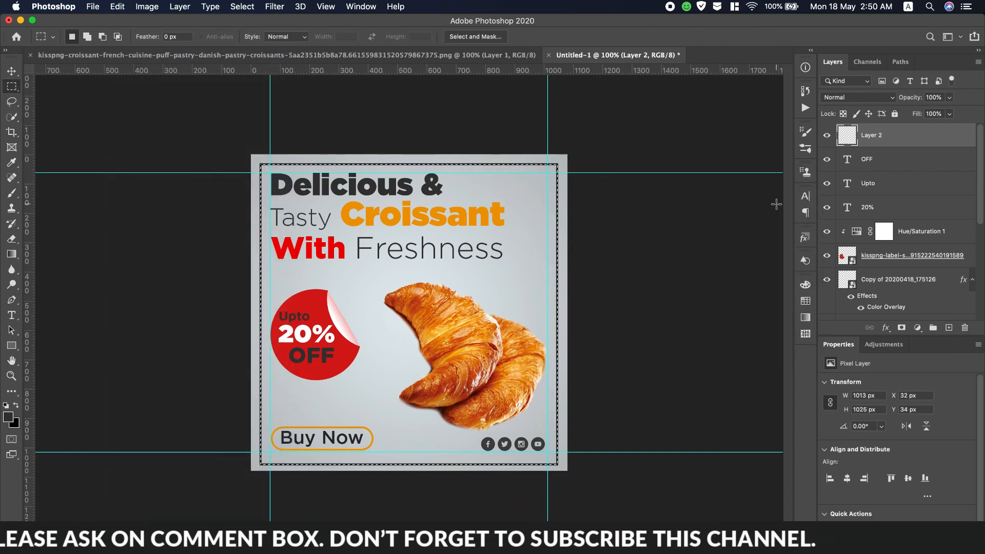
{"action": "left_click", "coordinate": [242, 7]}
{"action": "left_click", "coordinate": [255, 32]}
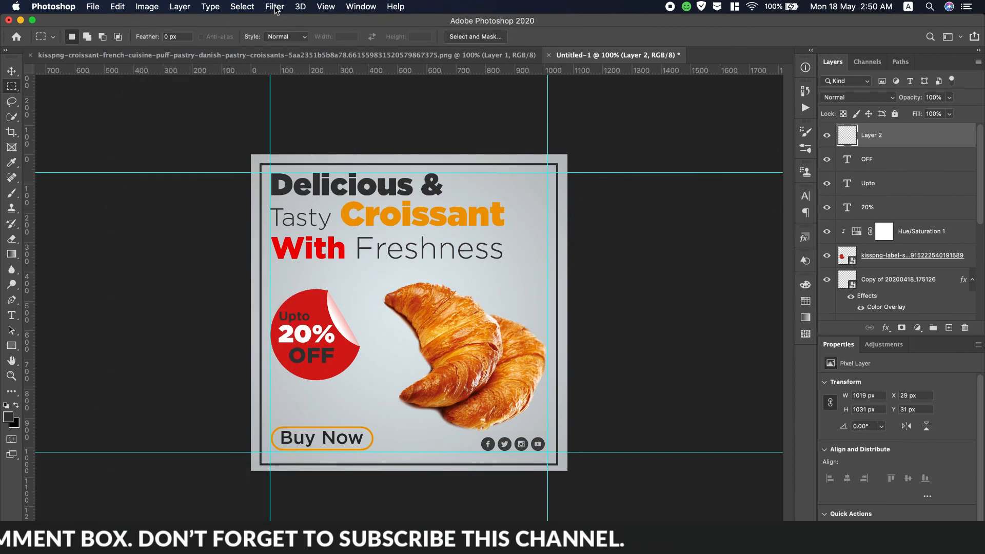
Remove the guides from the canvas and nudge the border frame 1 px right and 3 px up.
{"action": "left_click", "coordinate": [325, 7]}
{"action": "left_click", "coordinate": [411, 328]}
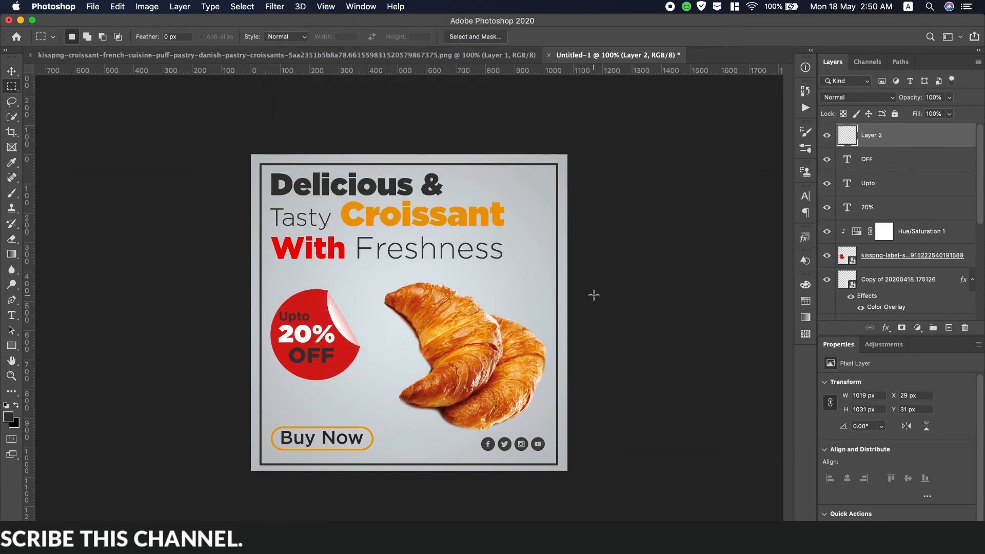
{"action": "left_click", "coordinate": [9, 72]}
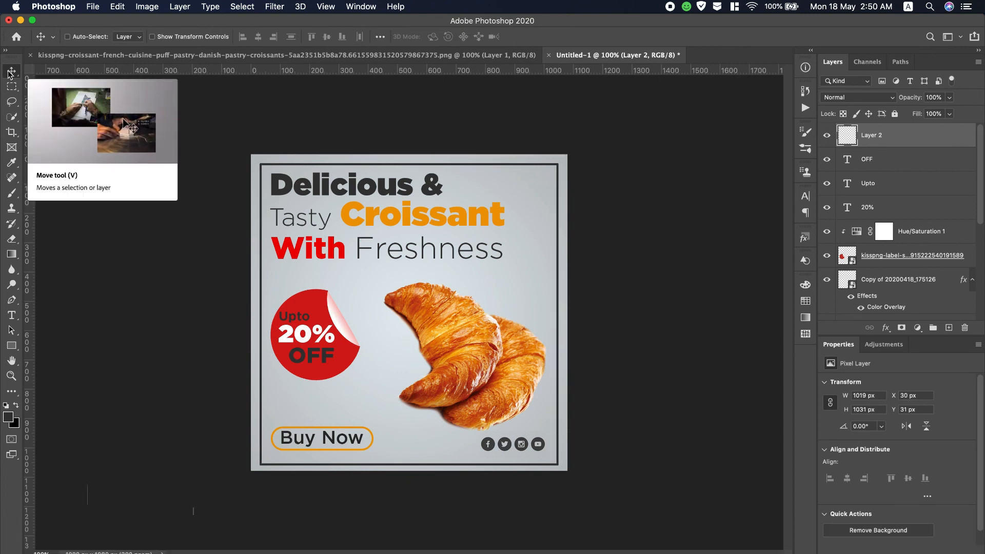
{"action": "key", "text": "Up"}
{"action": "key", "text": "Up"}
{"action": "key", "text": "Up"}
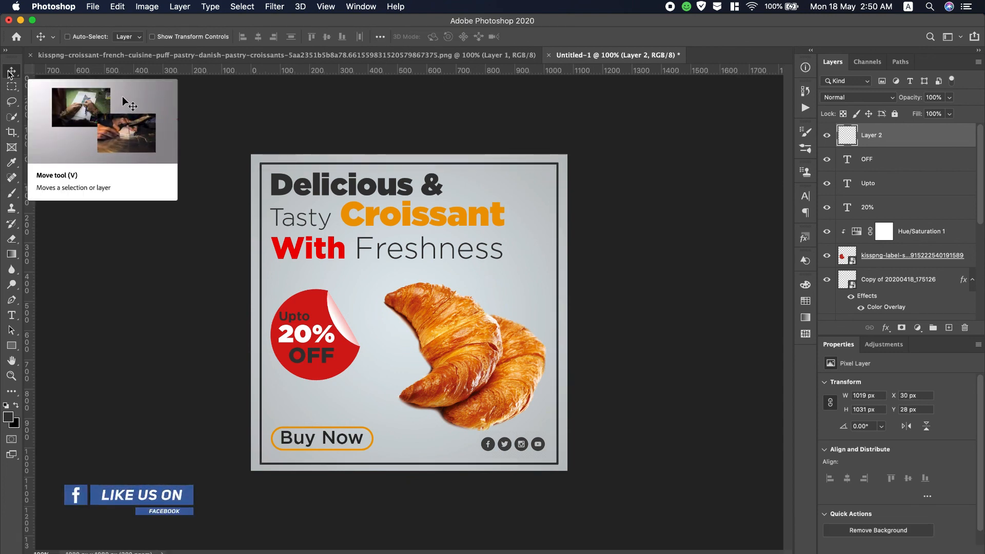
Save a JPEG copy of the design to the Desktop as "Croissant Social Media Post" at maximum quality 12.
{"action": "left_click", "coordinate": [93, 7]}
{"action": "left_click", "coordinate": [149, 145]}
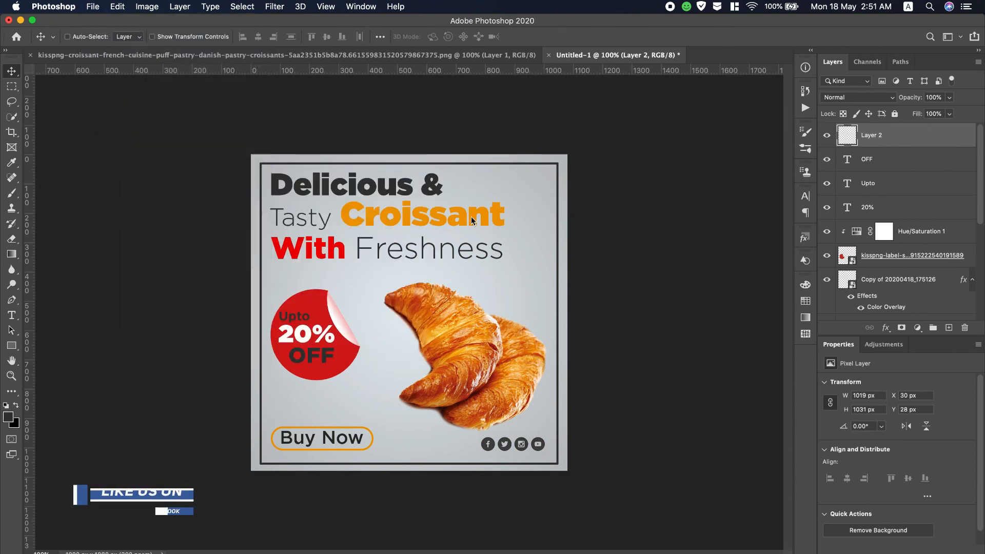
{"action": "left_click", "coordinate": [555, 186]}
{"action": "left_click", "coordinate": [555, 260]}
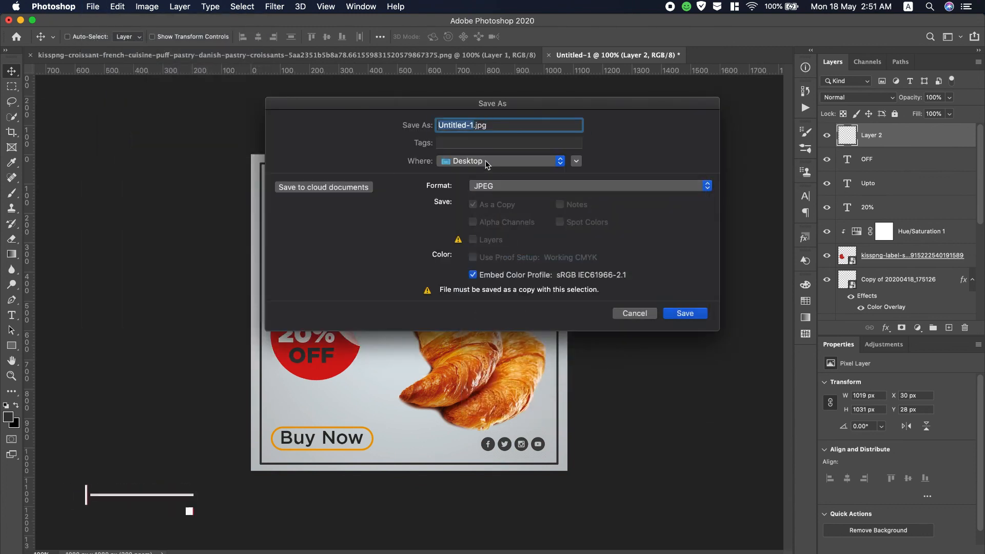
{"action": "type", "text": "C"}
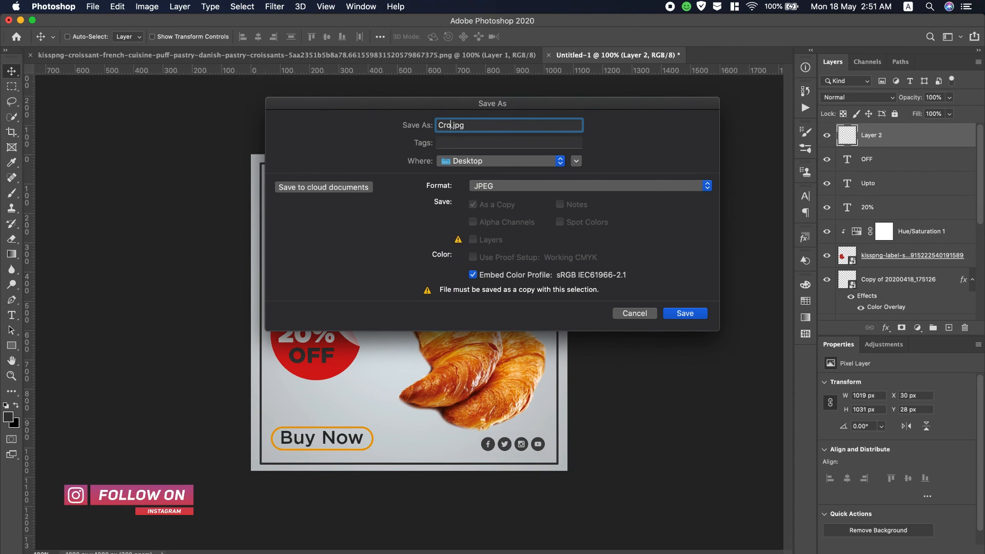
{"action": "type", "text": "roissant Soc"}
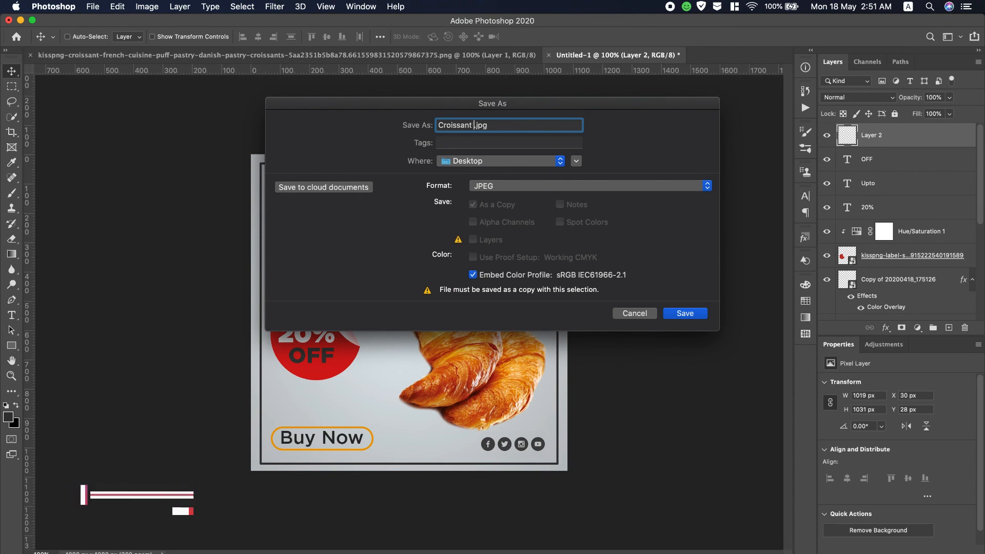
{"action": "type", "text": "ial Media Post"}
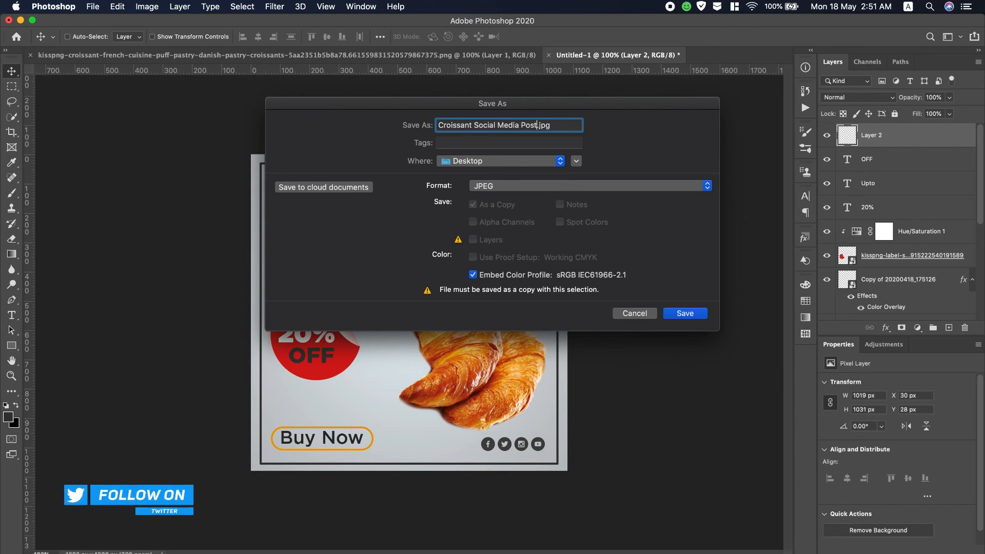
{"action": "left_click", "coordinate": [687, 314]}
{"action": "left_click", "coordinate": [563, 159]}
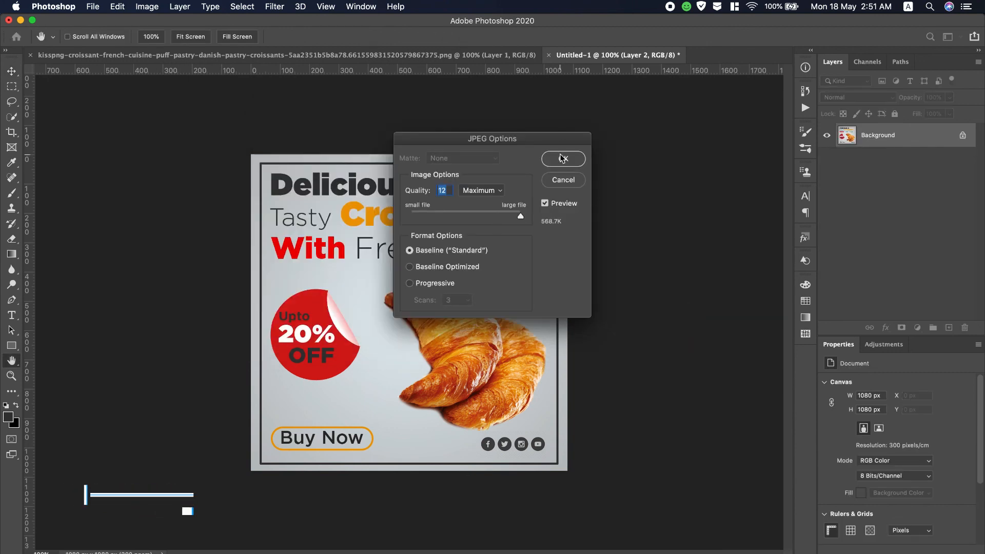